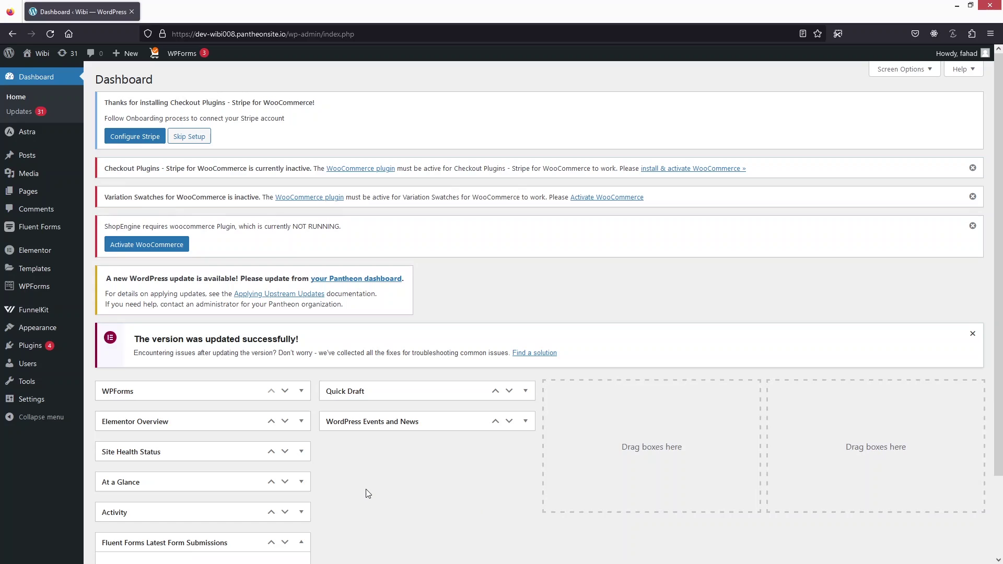
- Search new plugins for 'elementor header' and confirm Elementor Header & Footer Builder is active
mouse_move(51, 349)
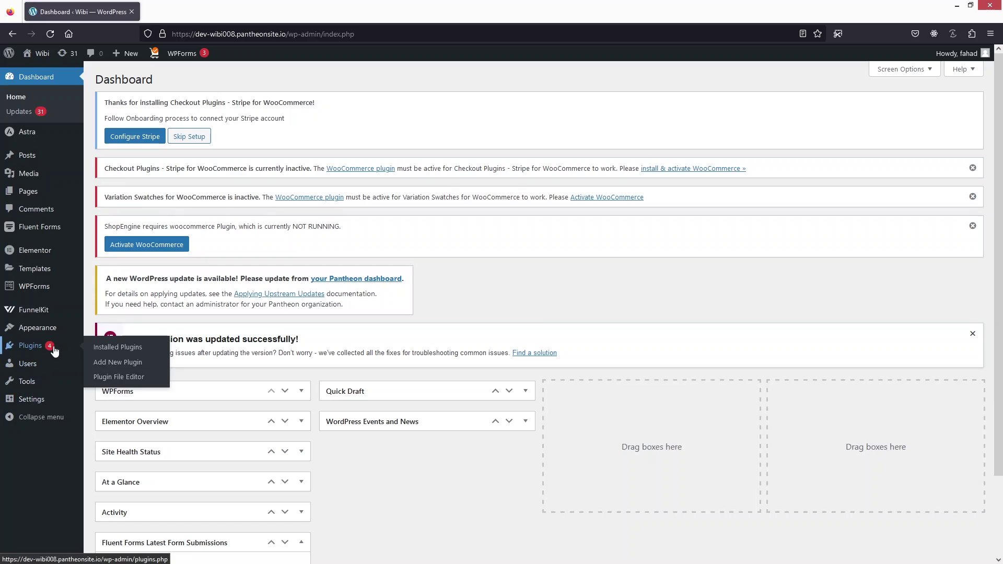
click(138, 368)
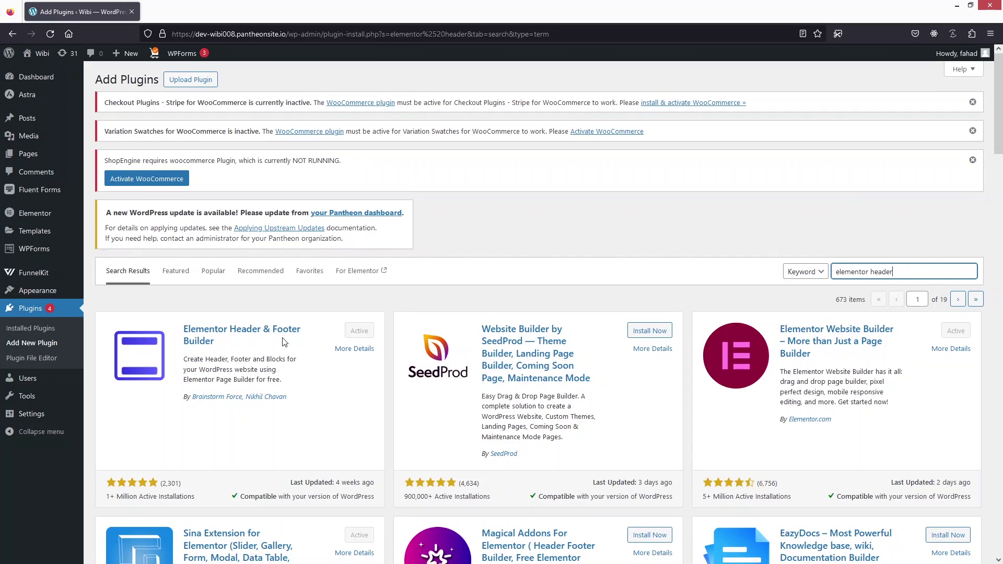
mouse_move(51, 298)
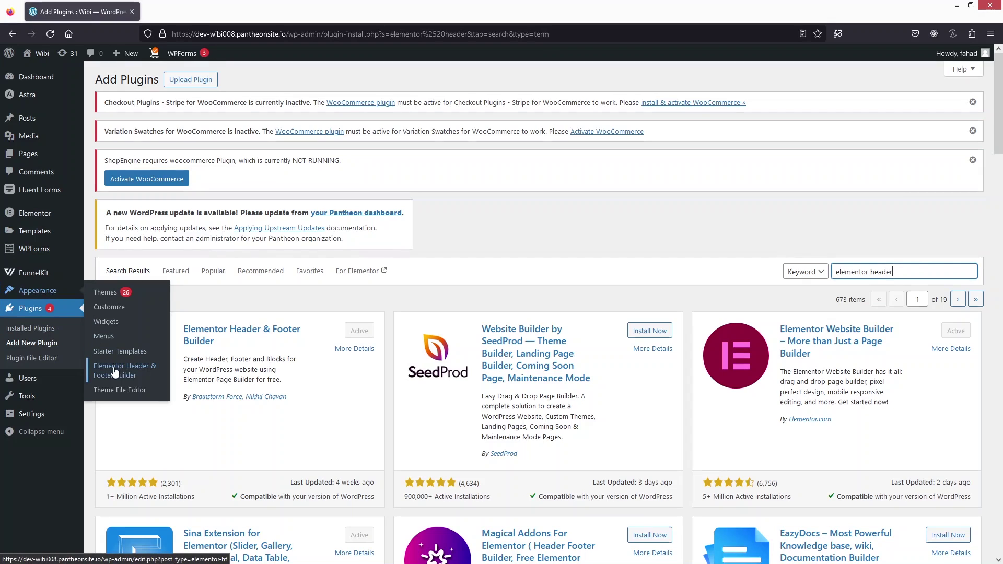
- Publish a Header-type template titled 'Sidebar Menu' set to display on Entire Website
click(149, 375)
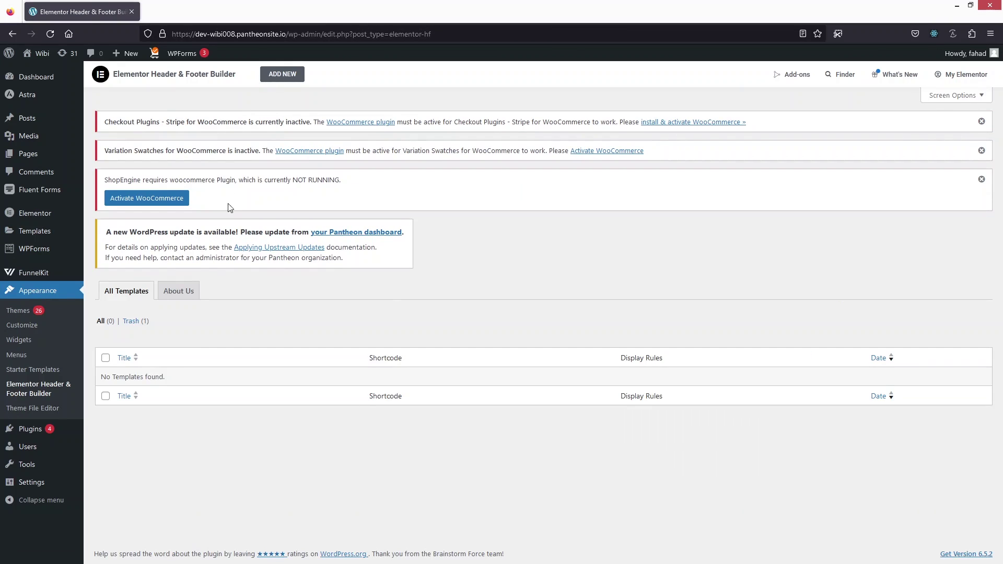
click(277, 79)
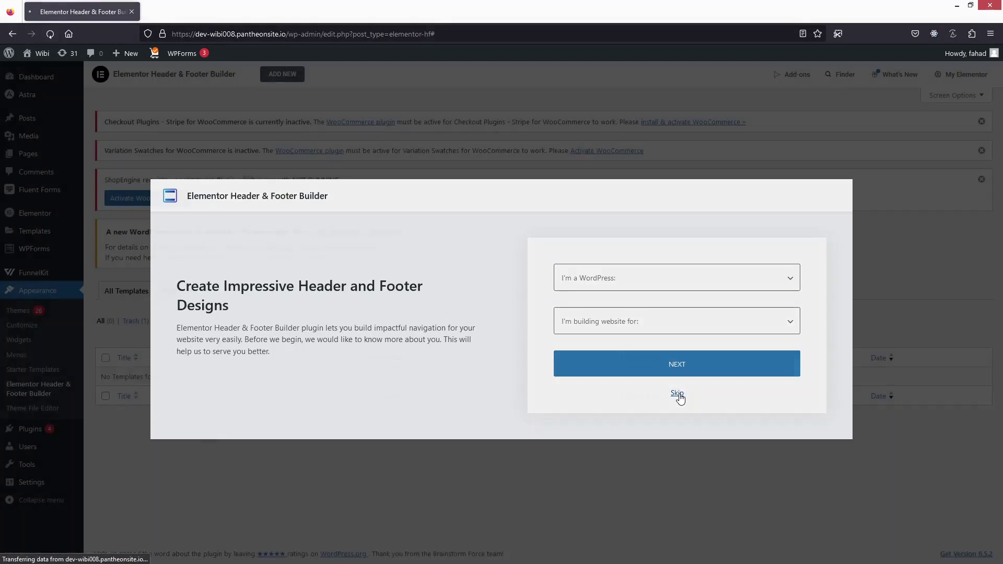
text(Sidebar Menu)
scroll(267, 278, down, 5)
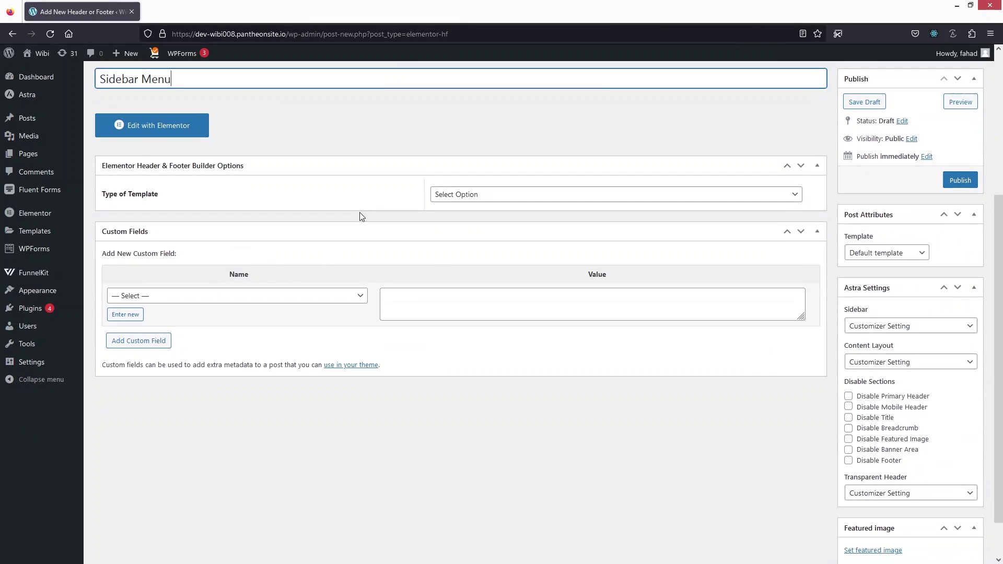
click(455, 195)
click(470, 224)
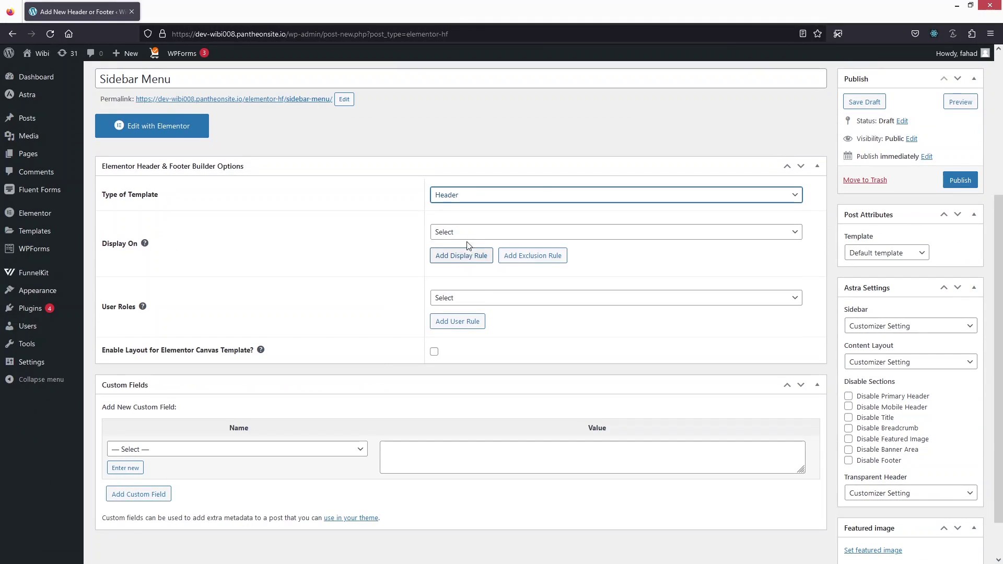
click(471, 232)
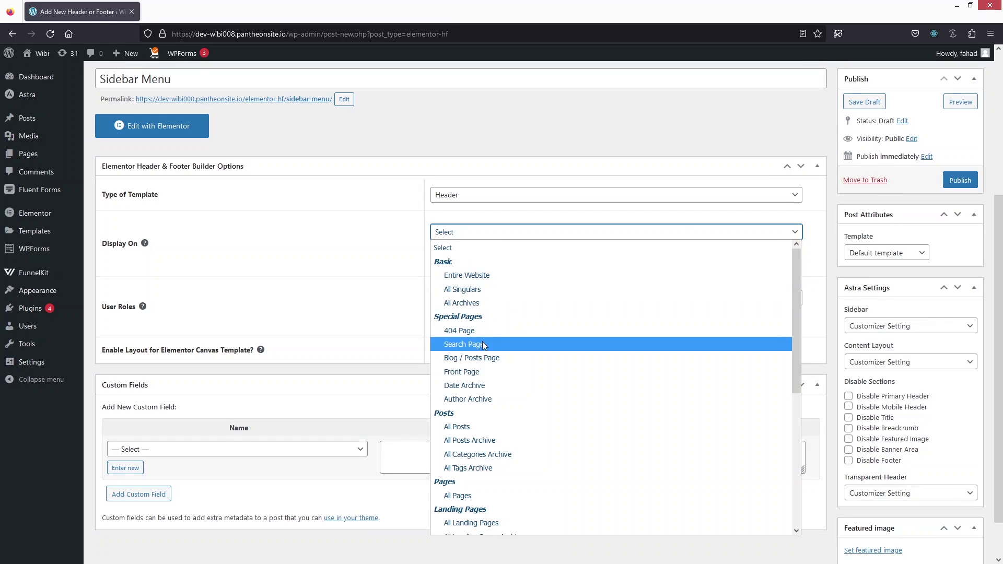
click(482, 282)
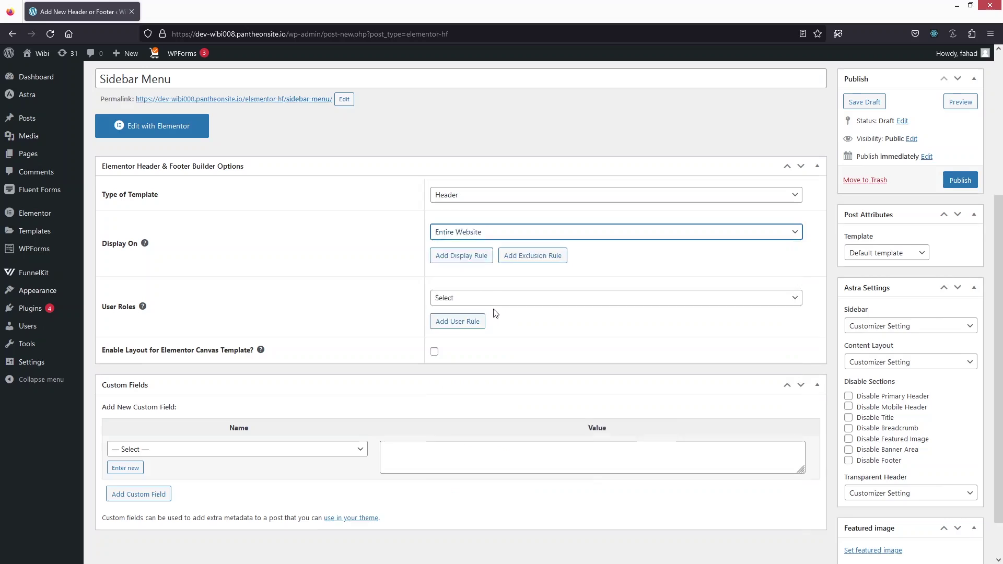
scroll(489, 293, down, 1)
scroll(803, 326, up, 4)
click(961, 344)
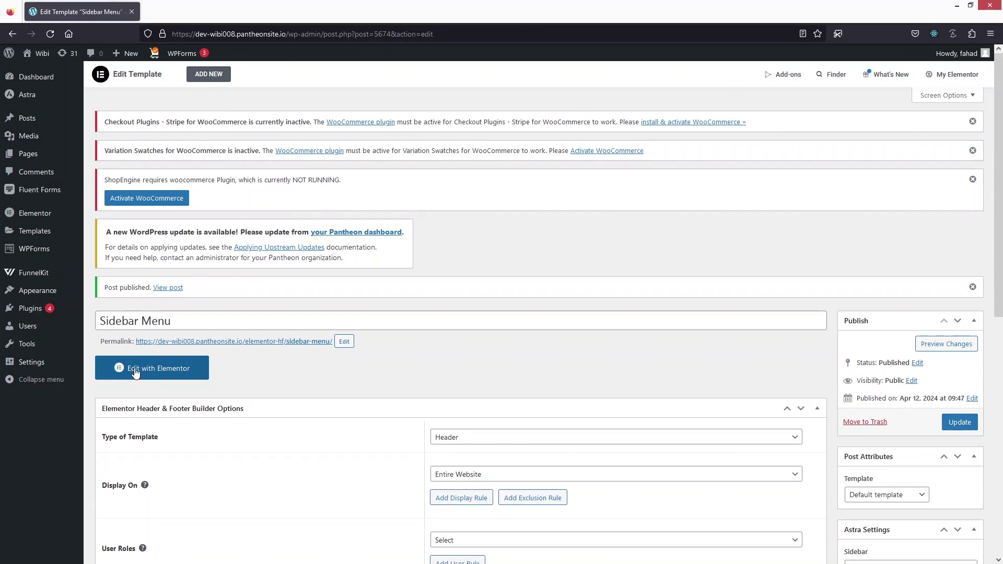
- In Elementor, add a full-width two-column Flexbox container with padding 0
click(136, 371)
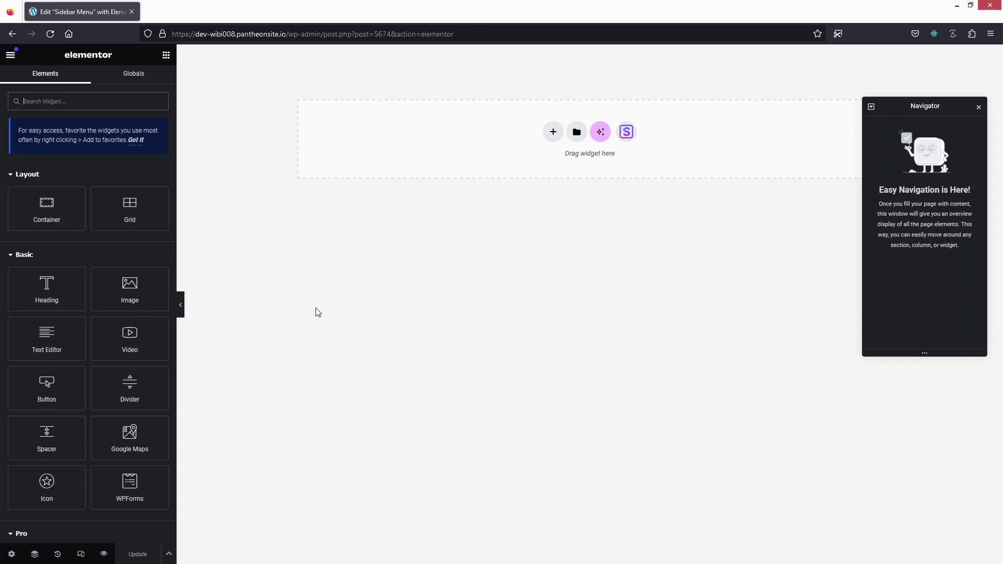
click(553, 135)
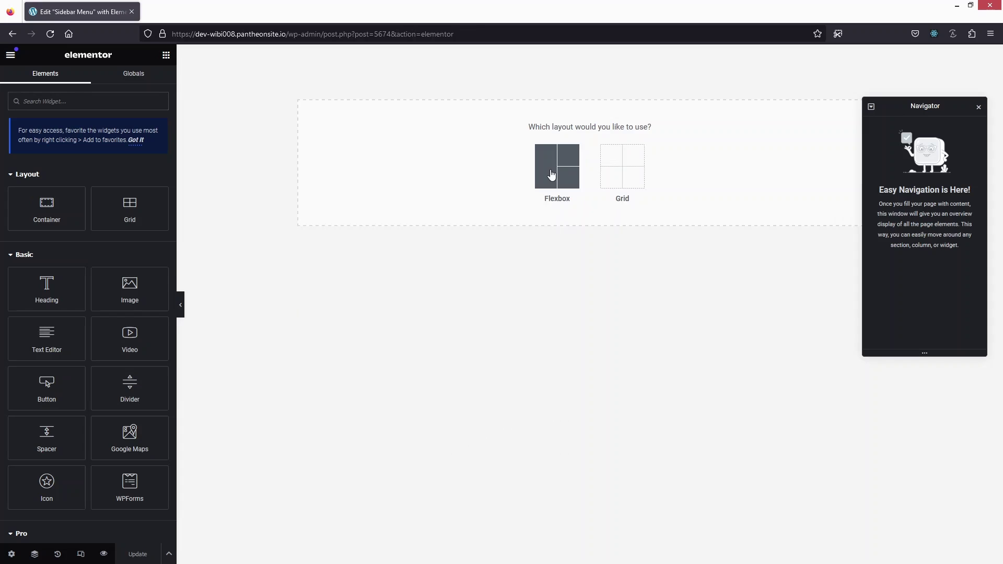
click(555, 172)
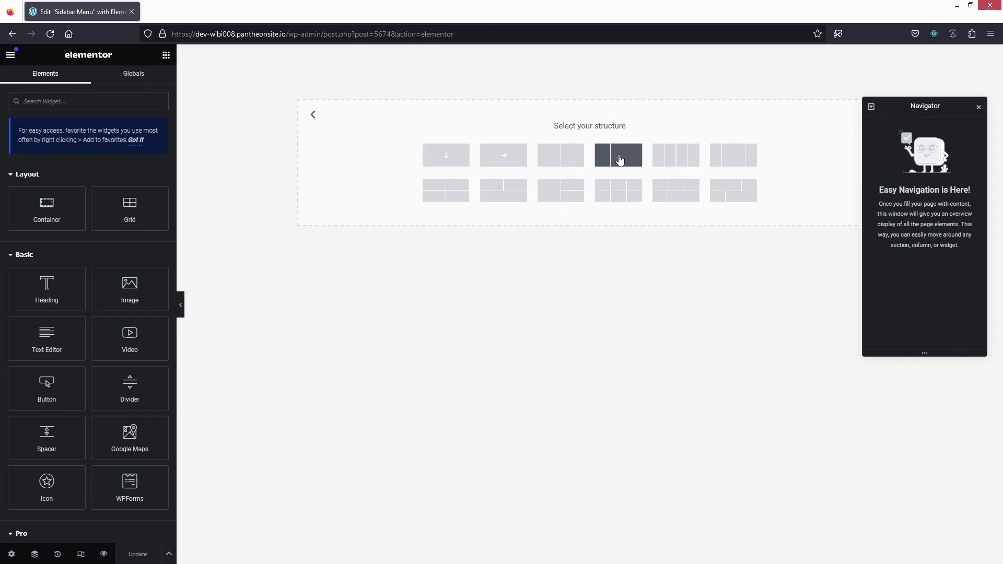
click(619, 160)
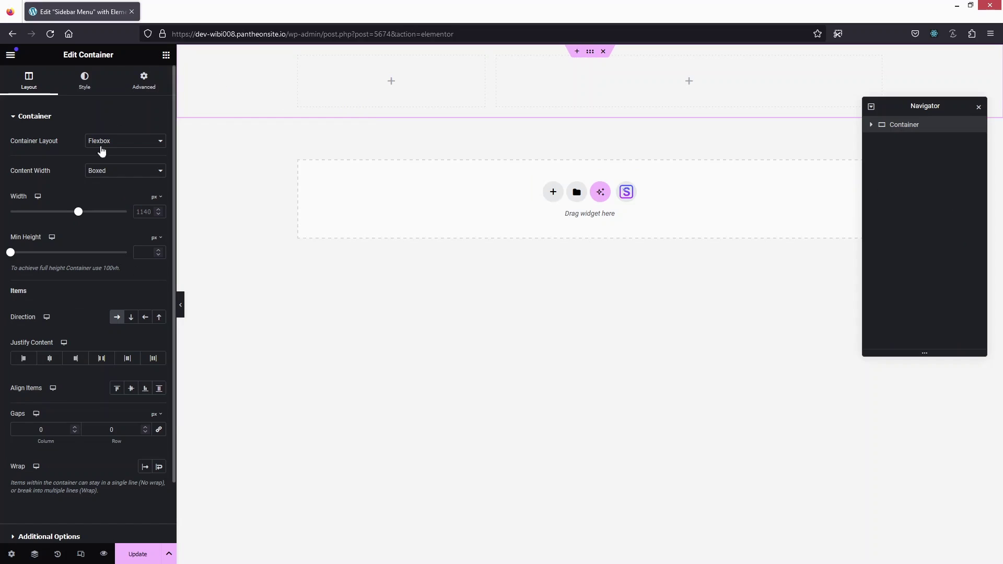
click(113, 171)
click(114, 197)
click(145, 80)
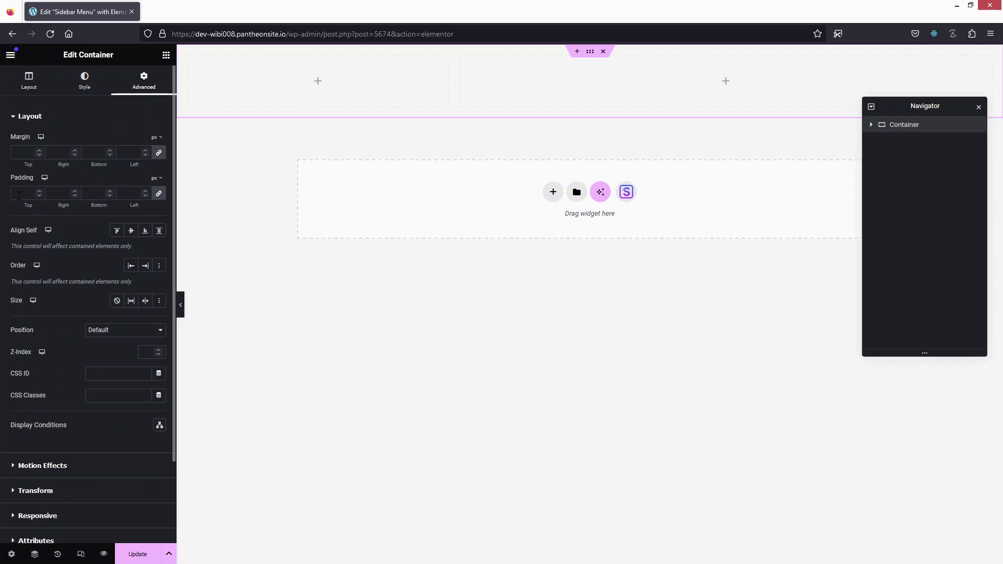
text(0)
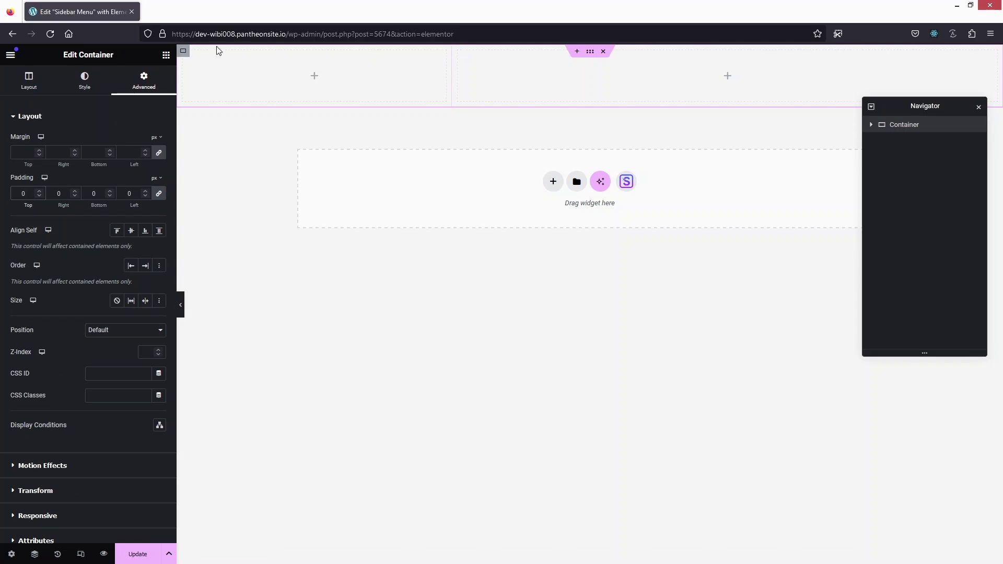
- Set the left column to 20% and the right to 80% width, with padding 0
click(203, 59)
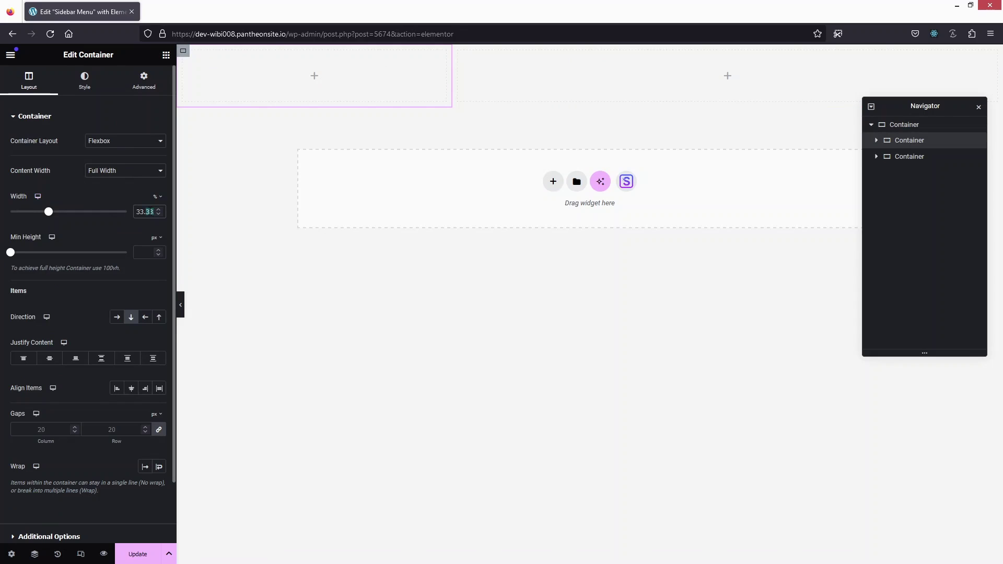
text(20)
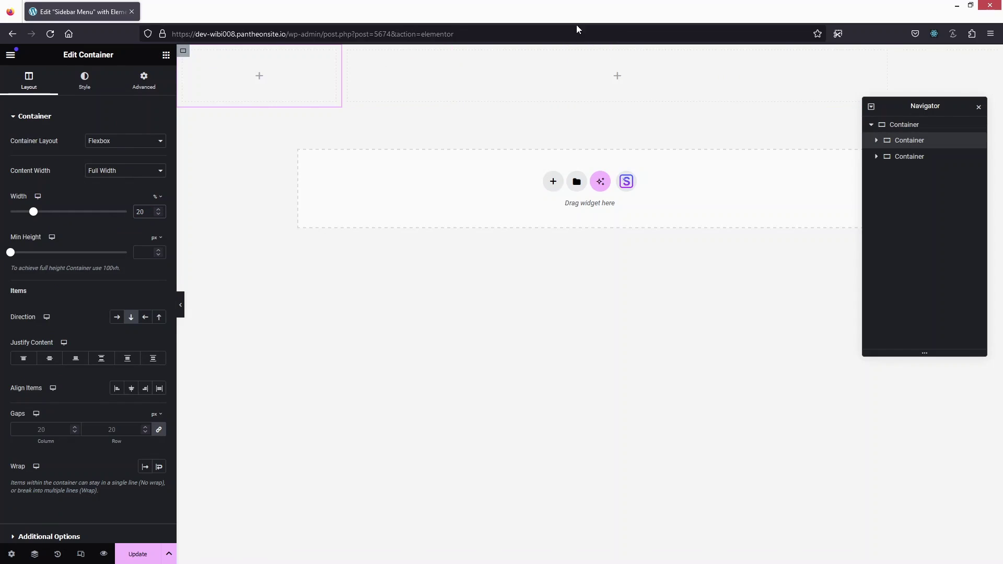
click(349, 51)
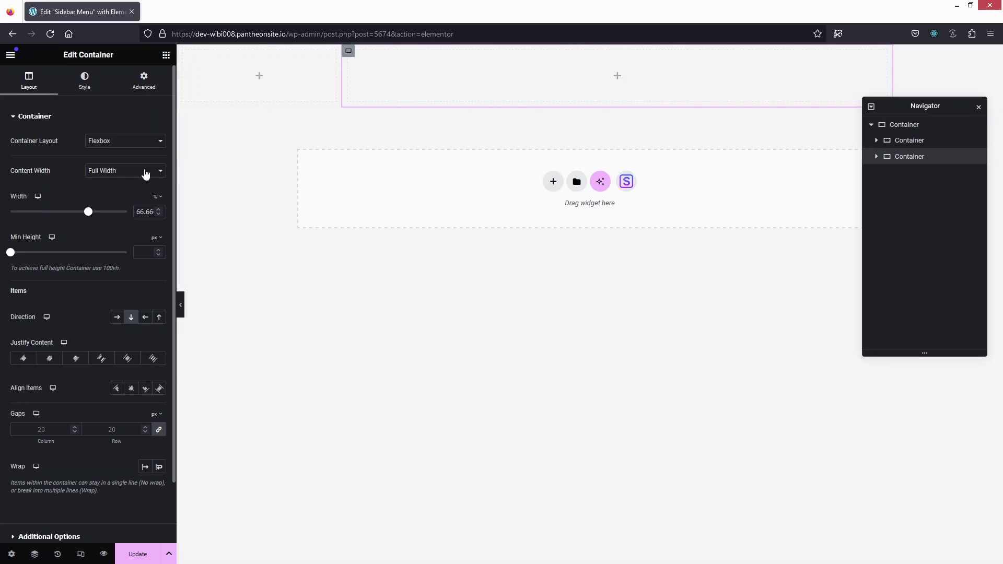
text(80)
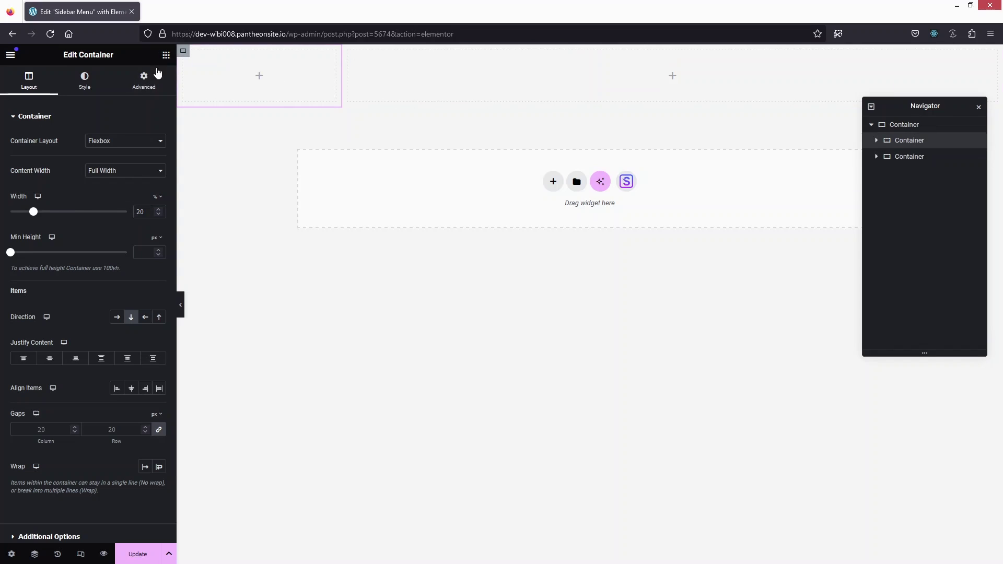
click(149, 88)
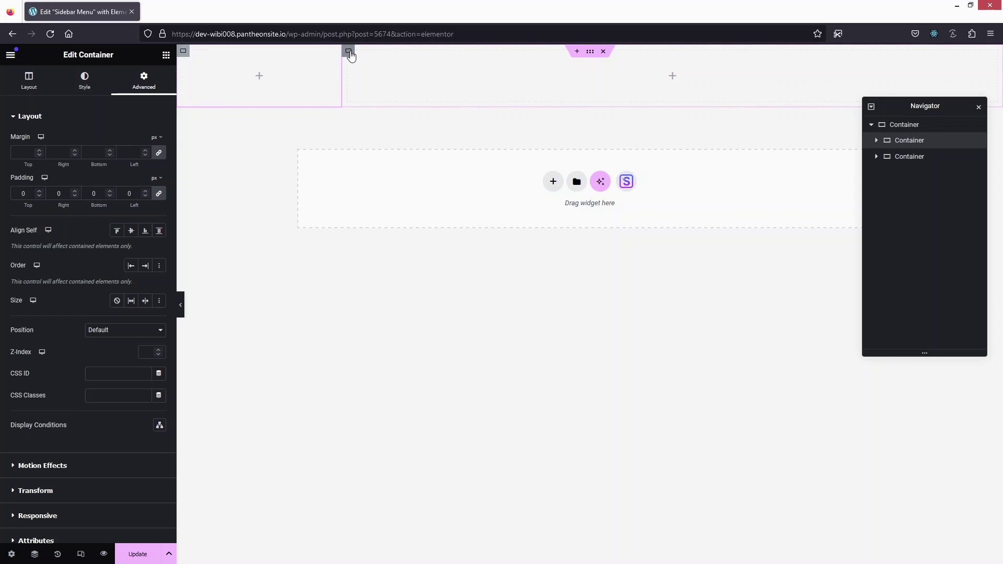
click(349, 51)
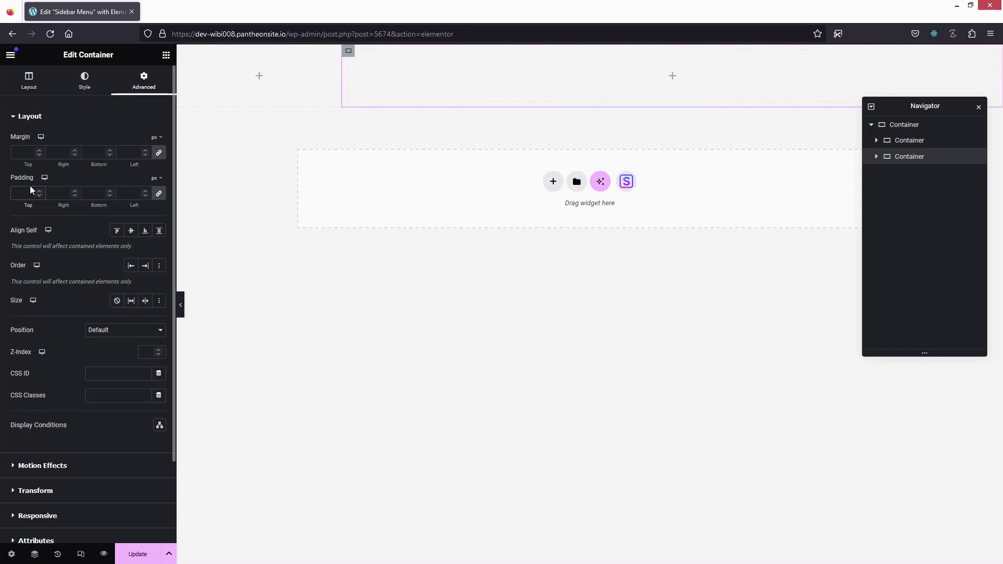
text(0)
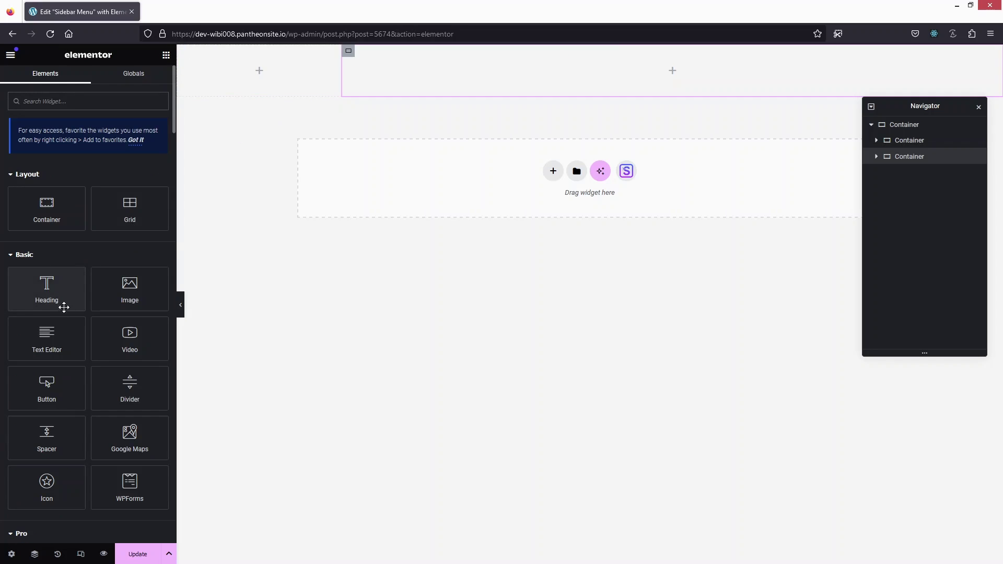
- Place an Image widget in the left column showing the OUTDOOR ADVENTURE logo
drag(122, 279, 245, 68)
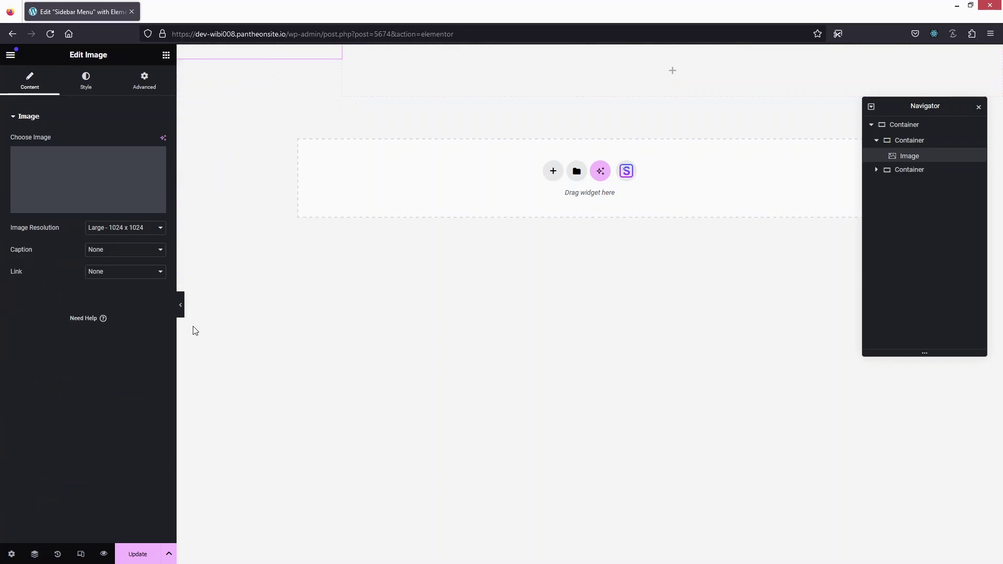
click(85, 185)
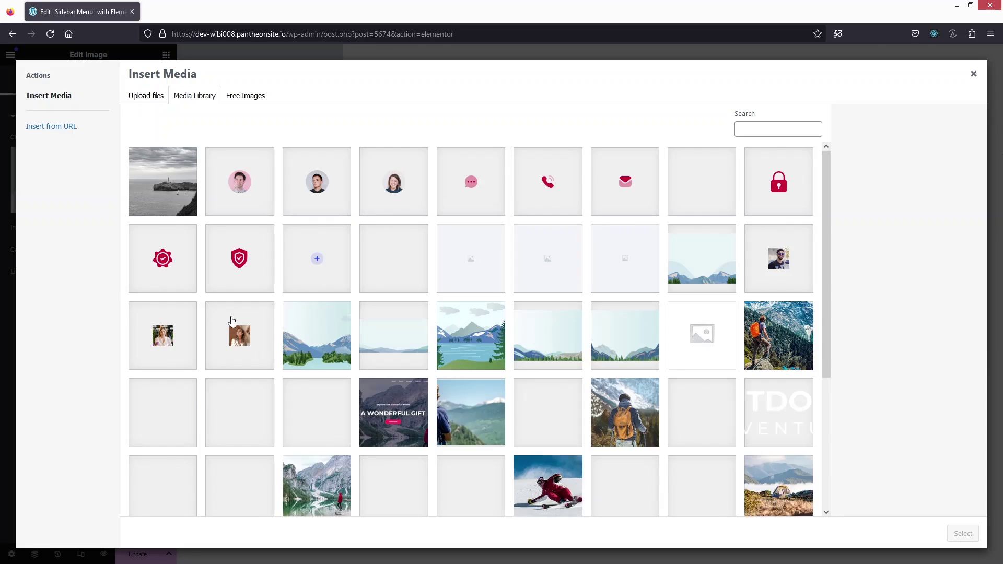
scroll(230, 321, down, 5)
click(193, 307)
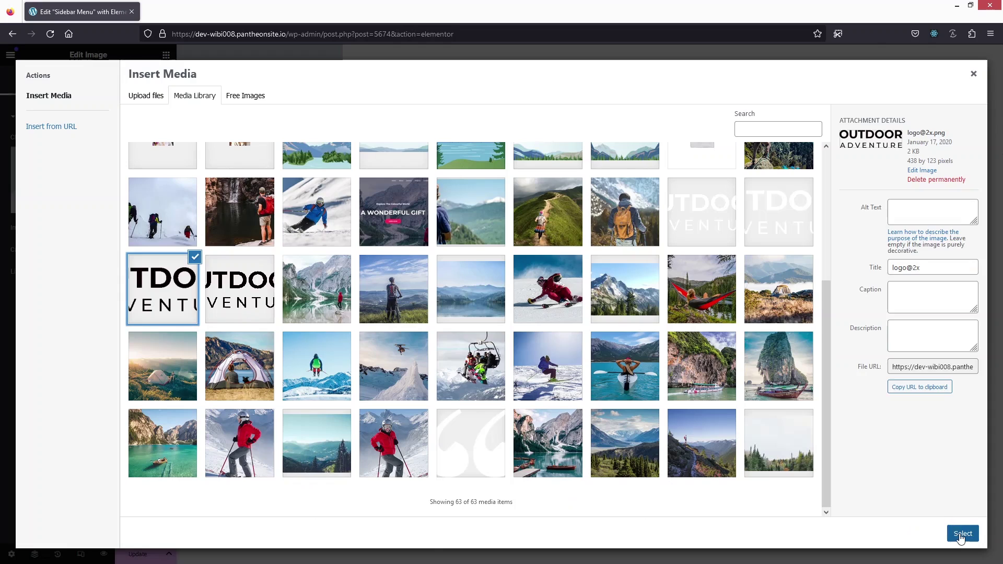
click(963, 534)
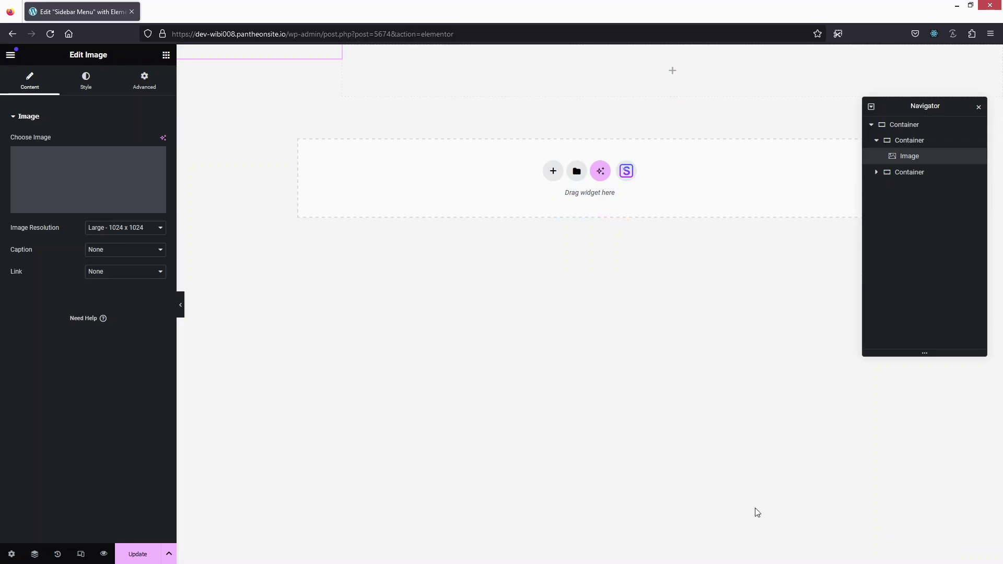
- Shrink the logo image to 40% width and bring back the widget list
click(85, 79)
drag(13, 179, 57, 178)
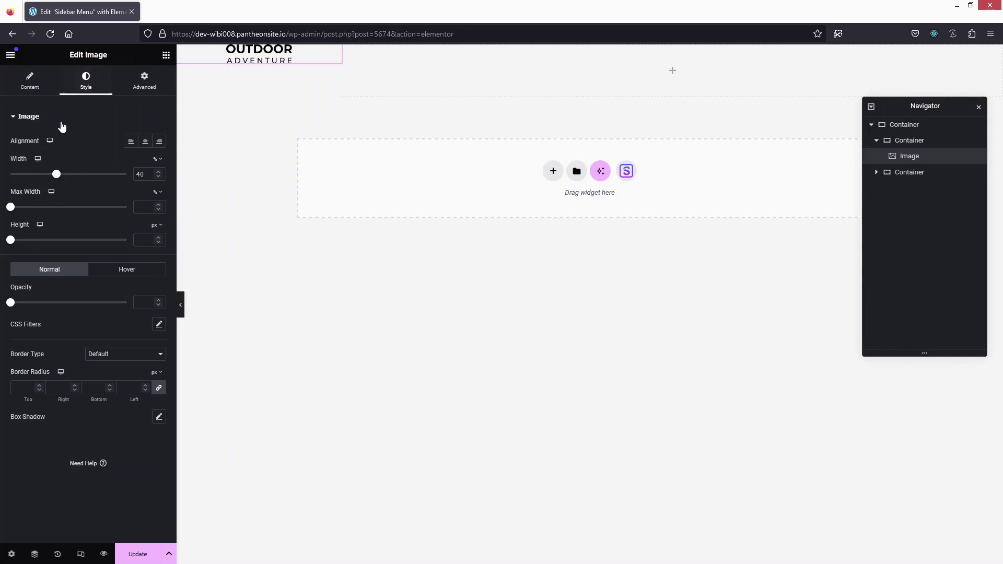
click(23, 82)
click(230, 168)
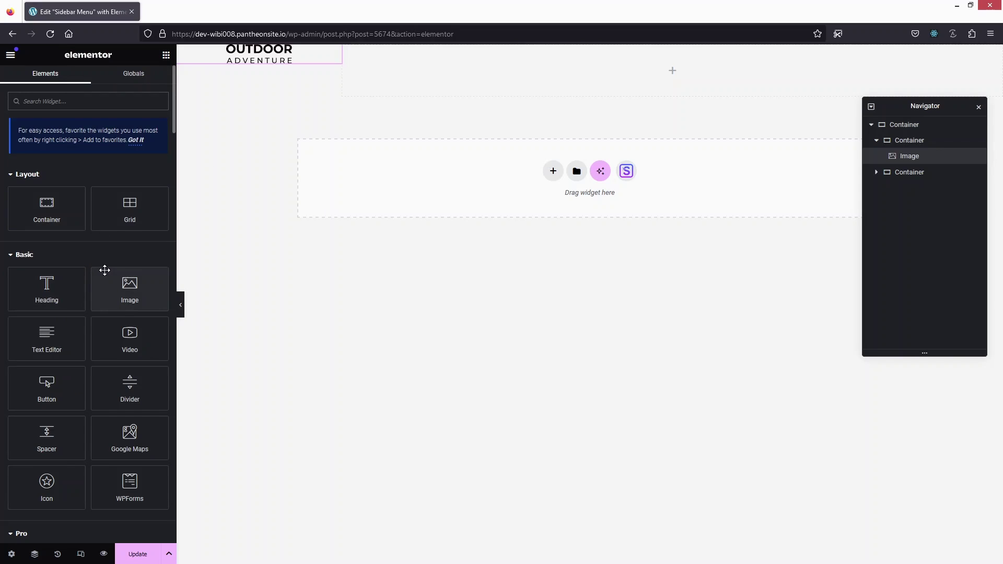
- Add a Navigation Menu below the logo with Vertical layout and Center alignment
text(nav)
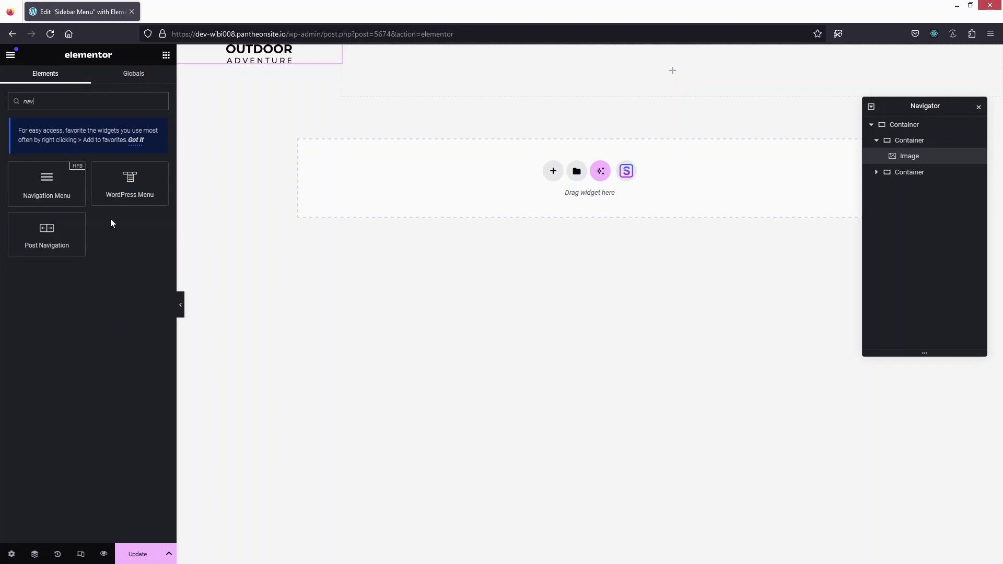
drag(46, 191, 264, 62)
click(23, 248)
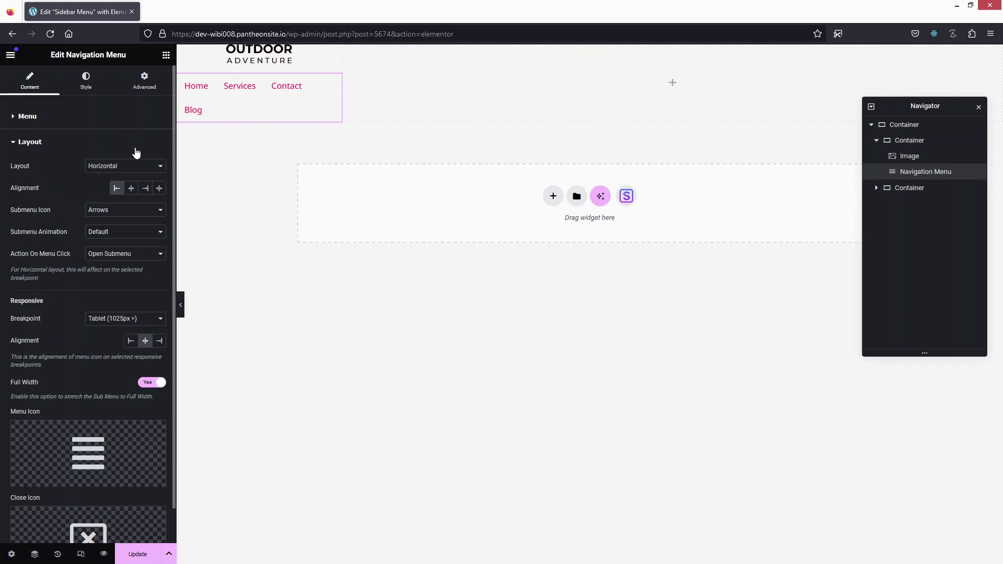
click(125, 167)
click(124, 191)
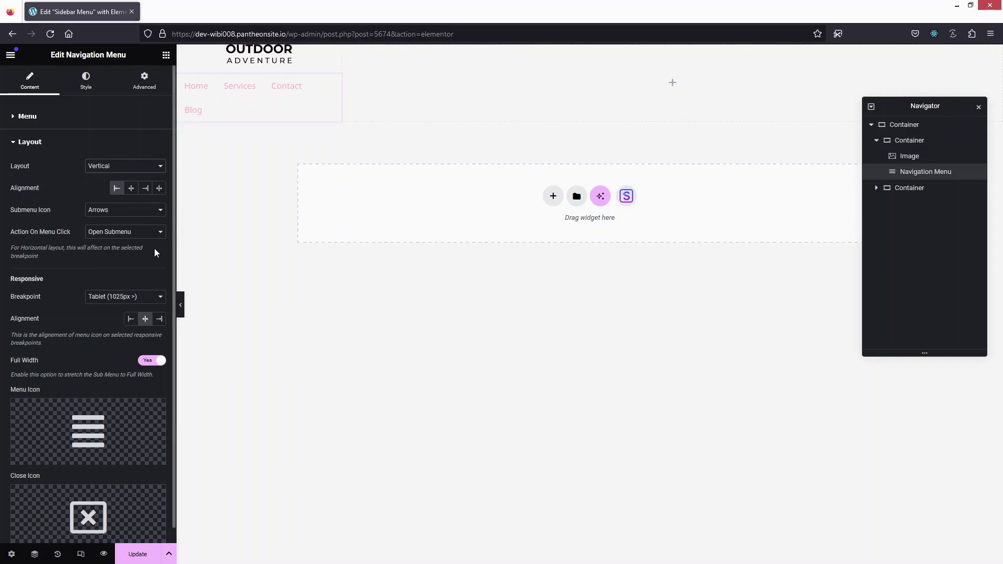
click(131, 189)
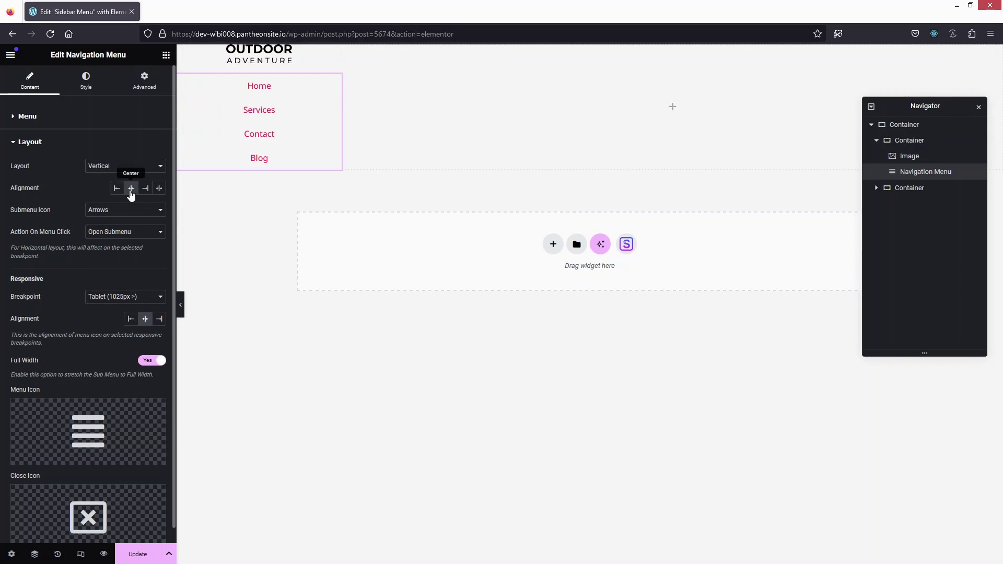
scroll(47, 263, down, 1)
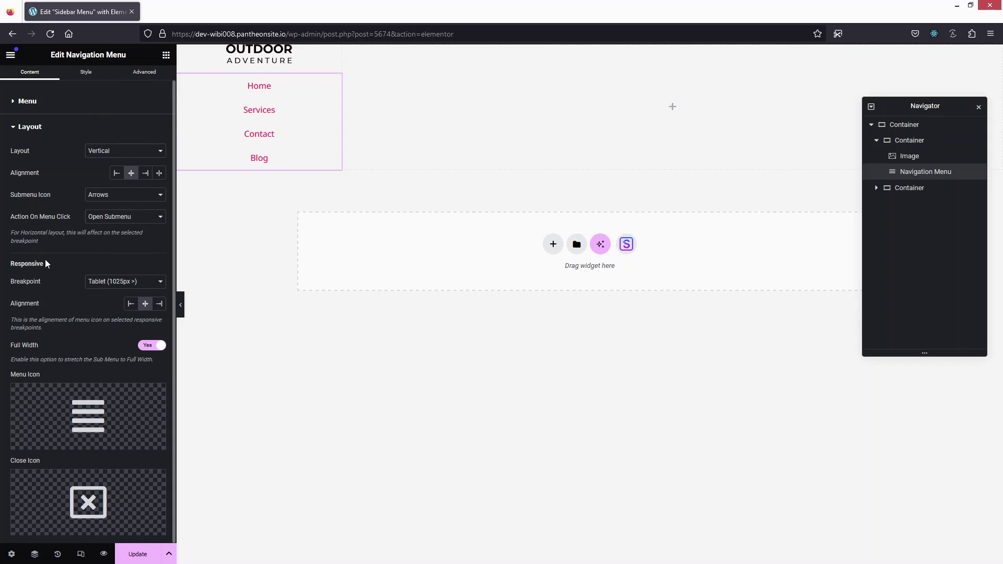
scroll(49, 246, up, 1)
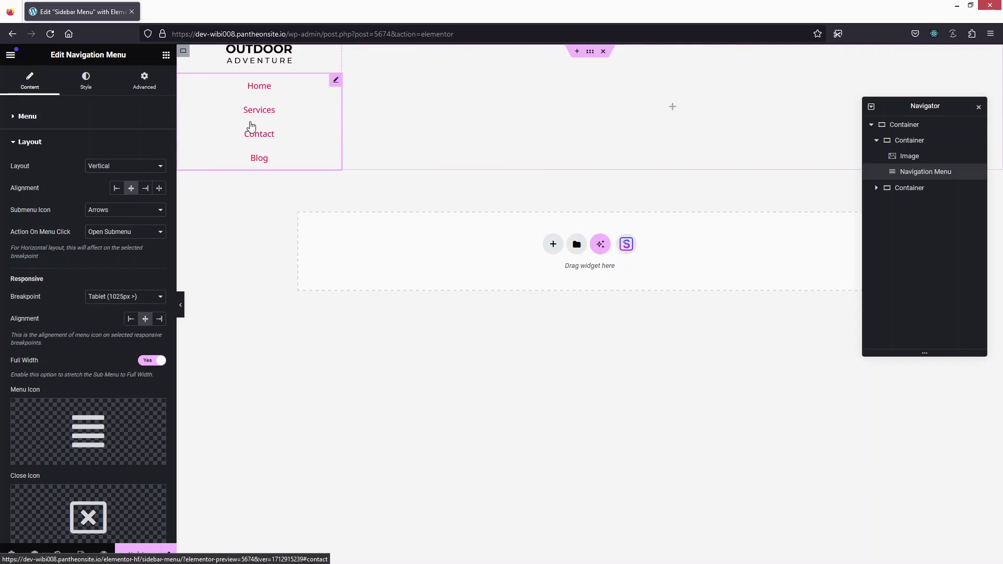
click(87, 85)
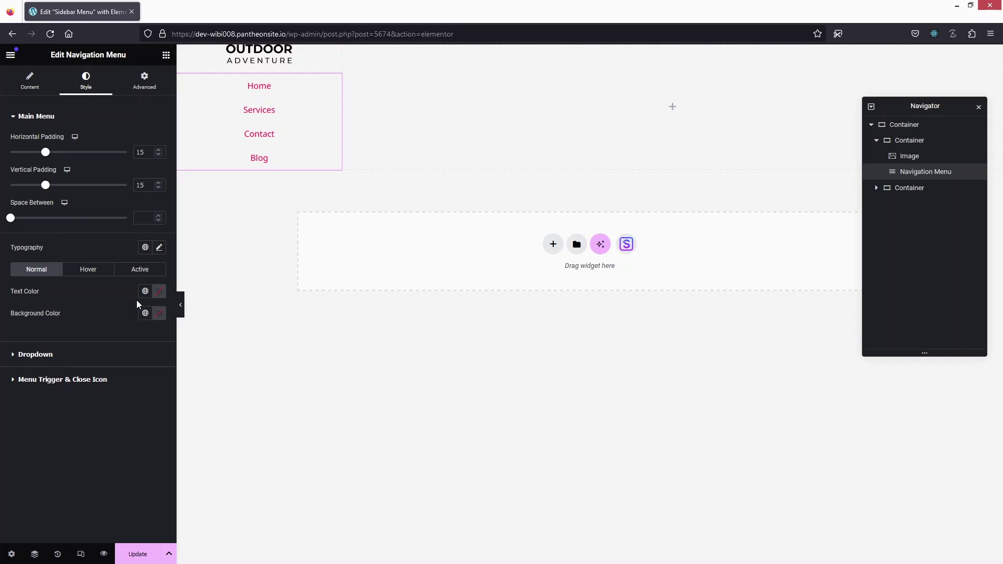
- Set the menu text colour to grey #5C5C5C and the hover text colour to black #000000
click(154, 296)
click(102, 367)
drag(70, 396, 64, 422)
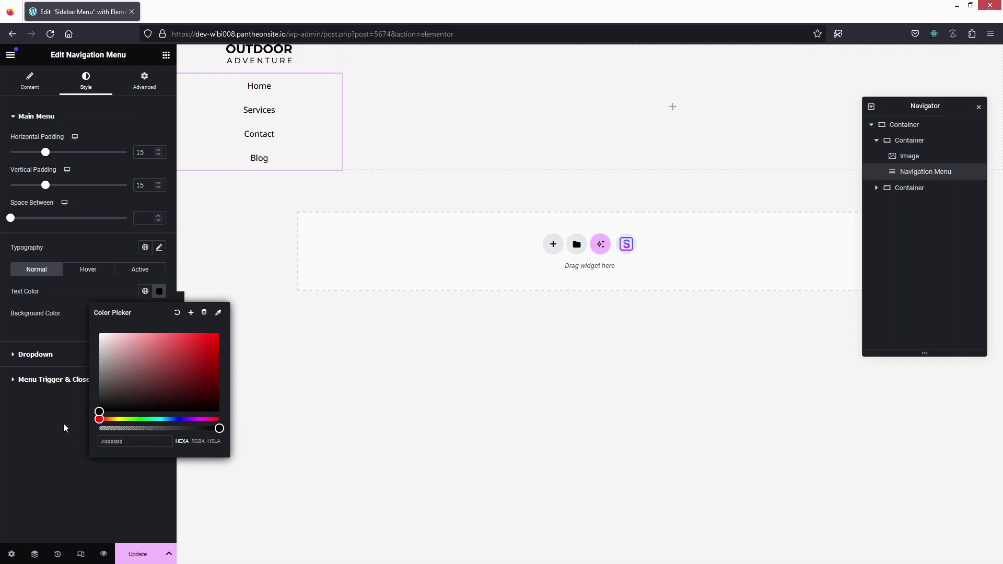
drag(64, 423, 74, 389)
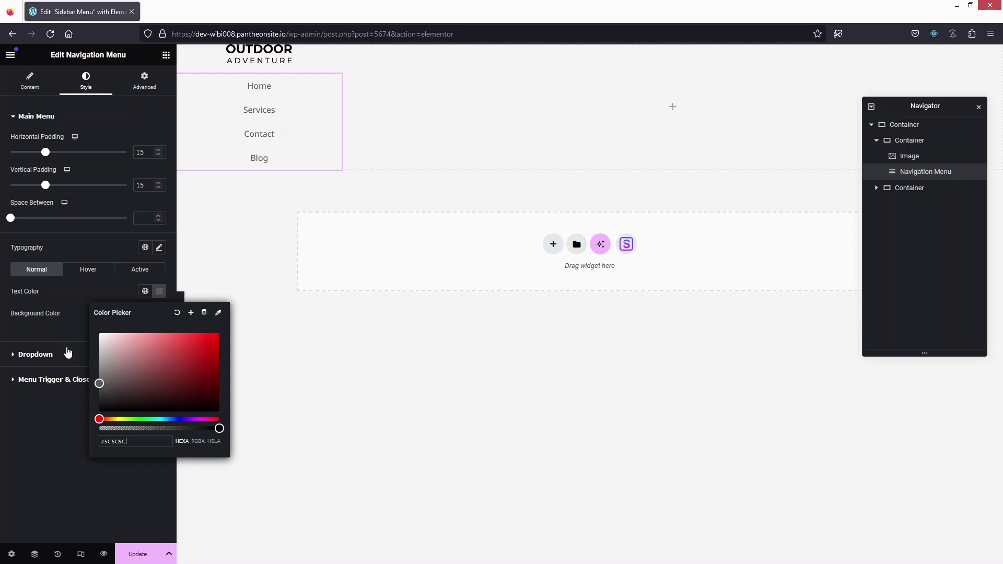
click(60, 328)
click(90, 270)
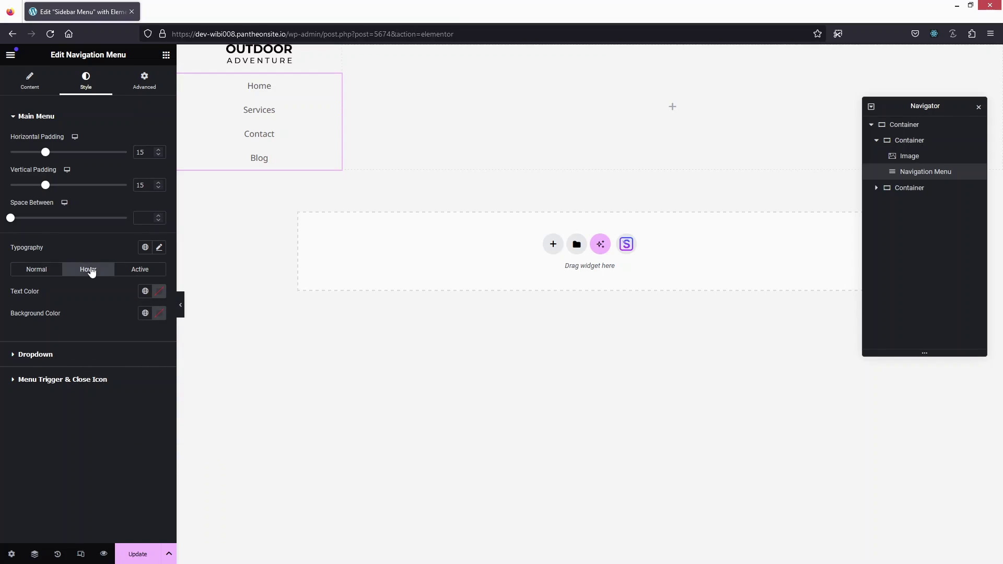
click(159, 296)
click(98, 413)
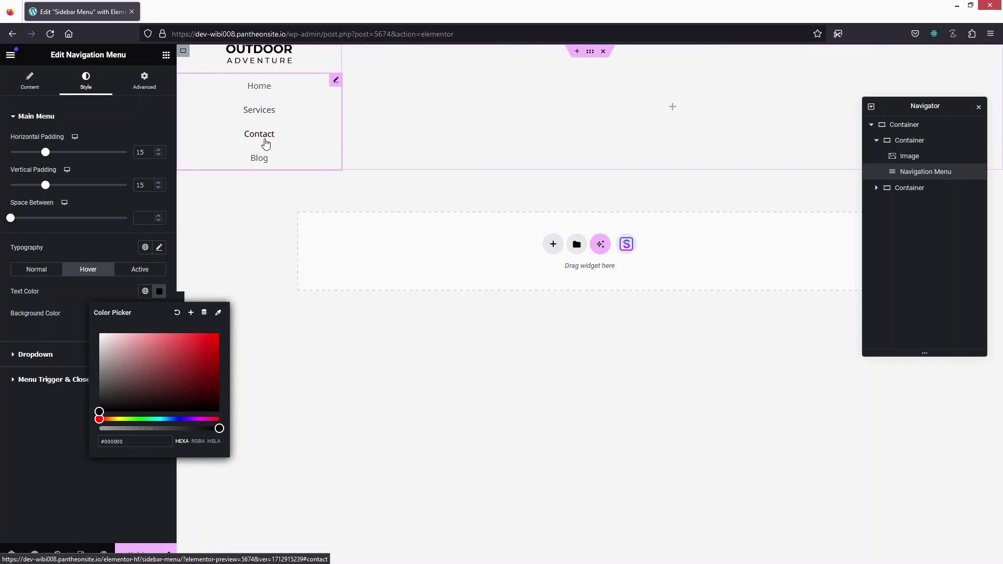
click(129, 56)
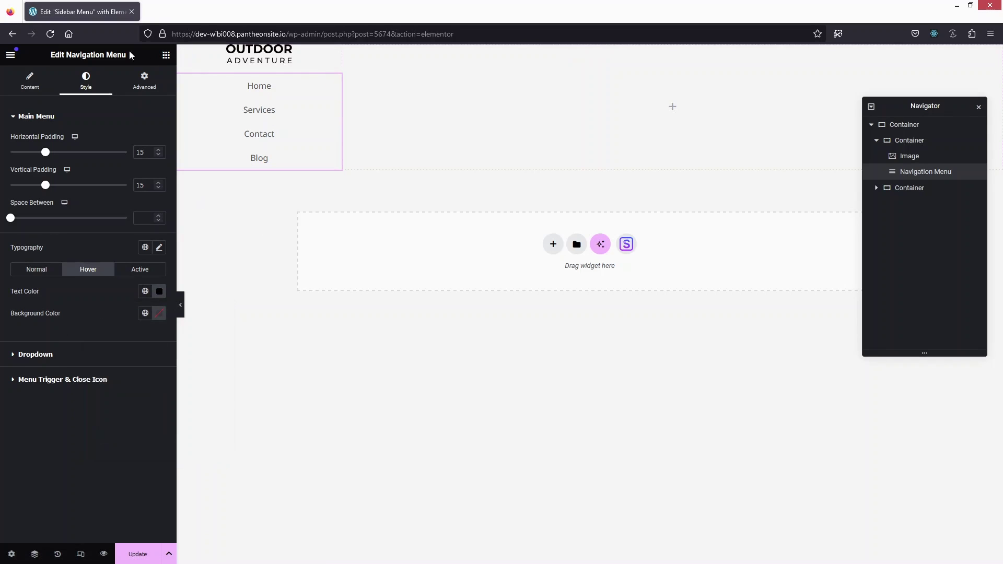
click(165, 56)
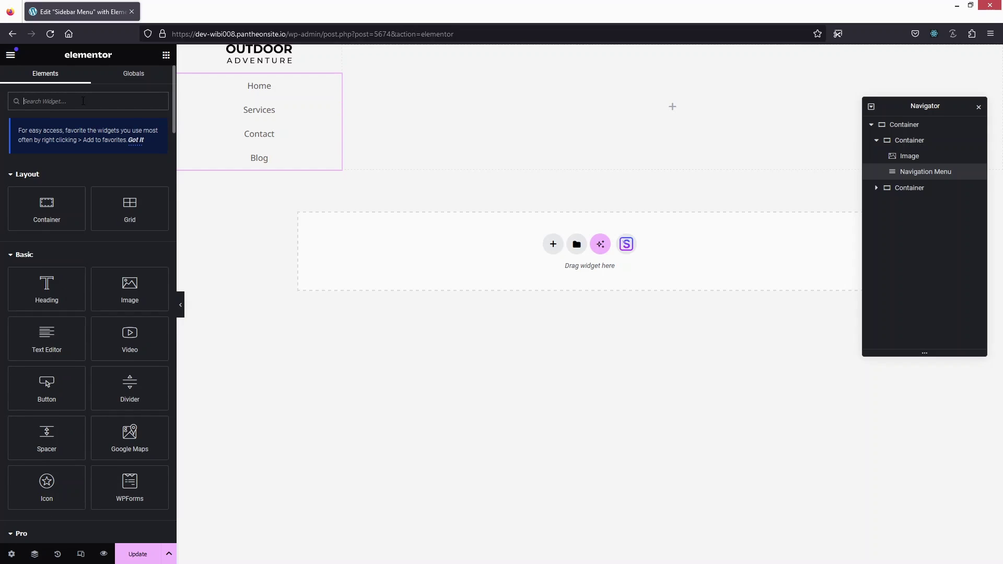
- Place a Social Icons widget with Facebook, Twitter and Youtube beneath the navigation menu
text(social)
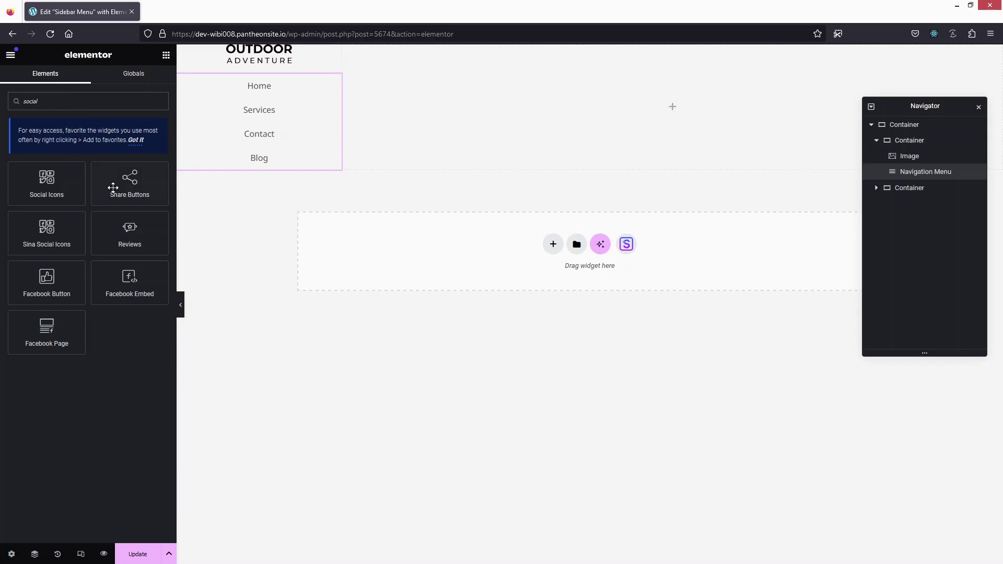
drag(50, 186, 226, 162)
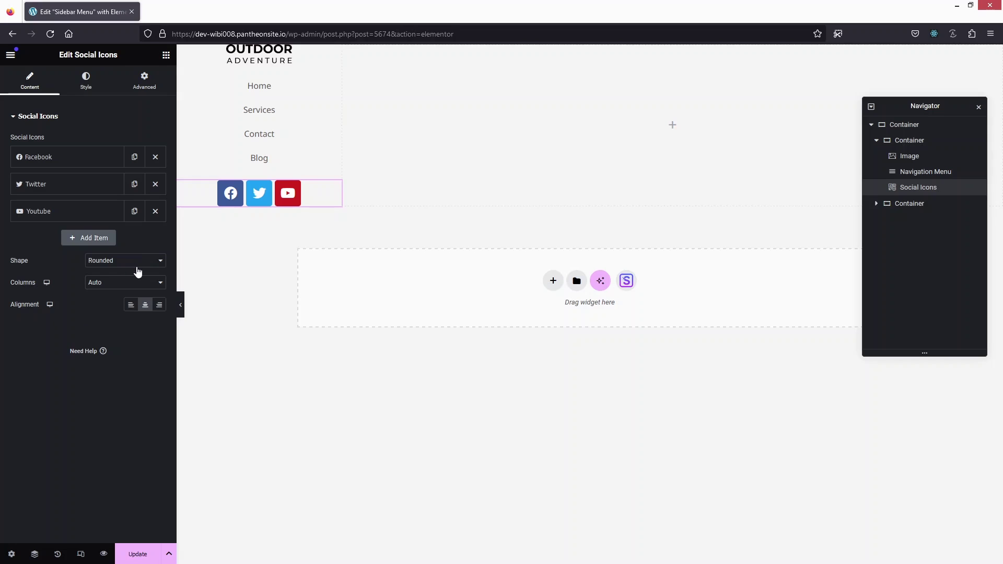
click(128, 261)
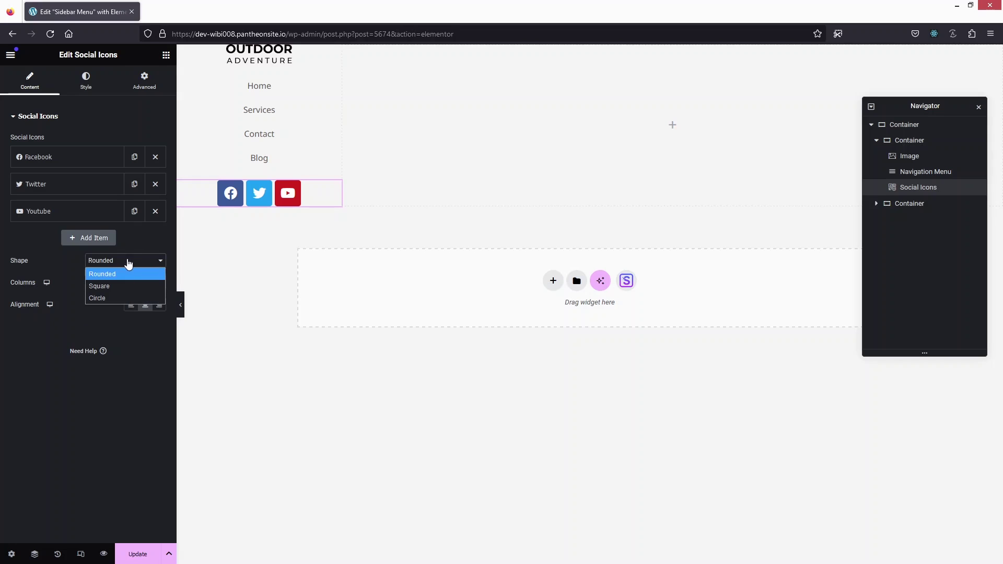
- Make the social icons Circle-shaped with Custom colours and a fully transparent primary colour
click(100, 298)
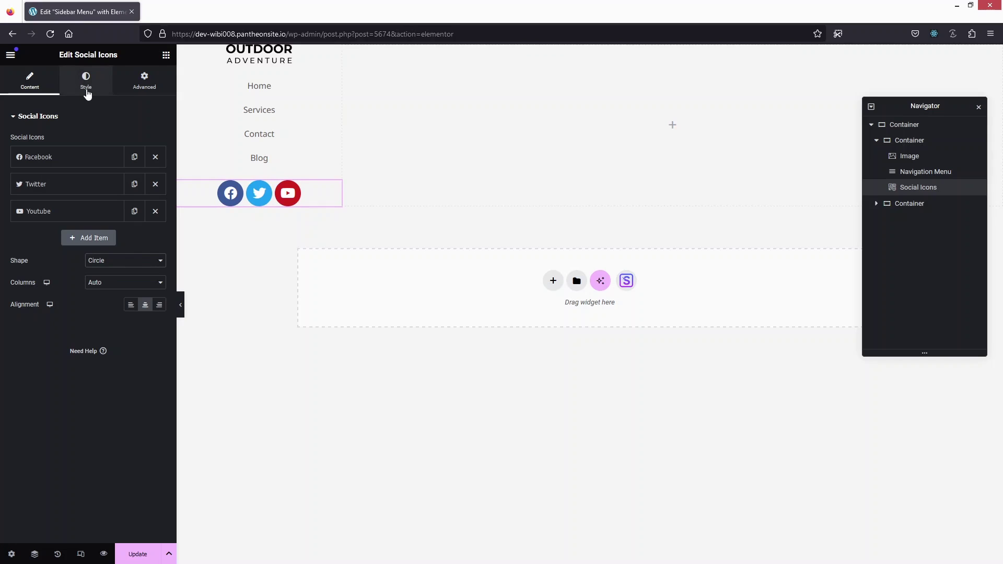
click(86, 92)
click(117, 140)
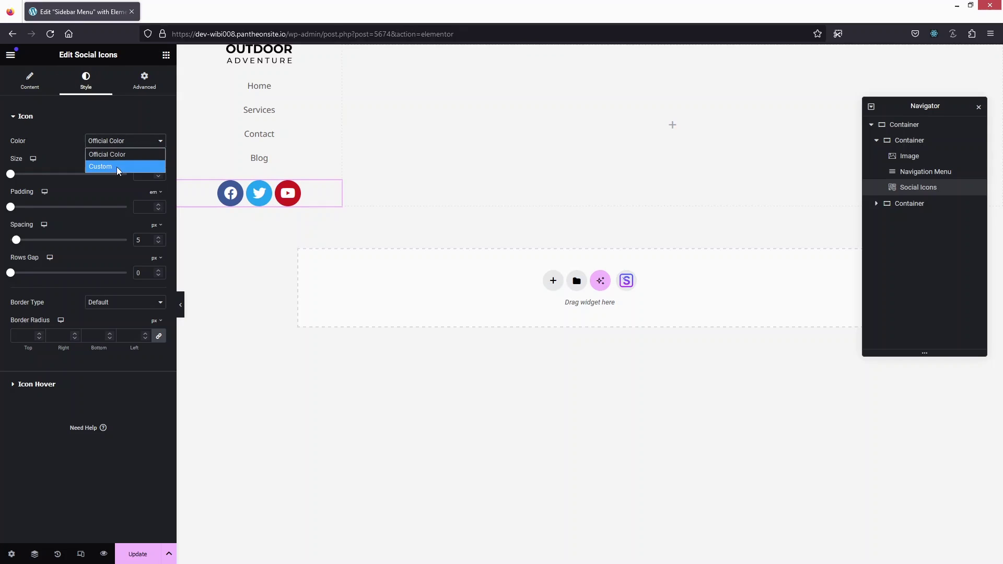
click(106, 168)
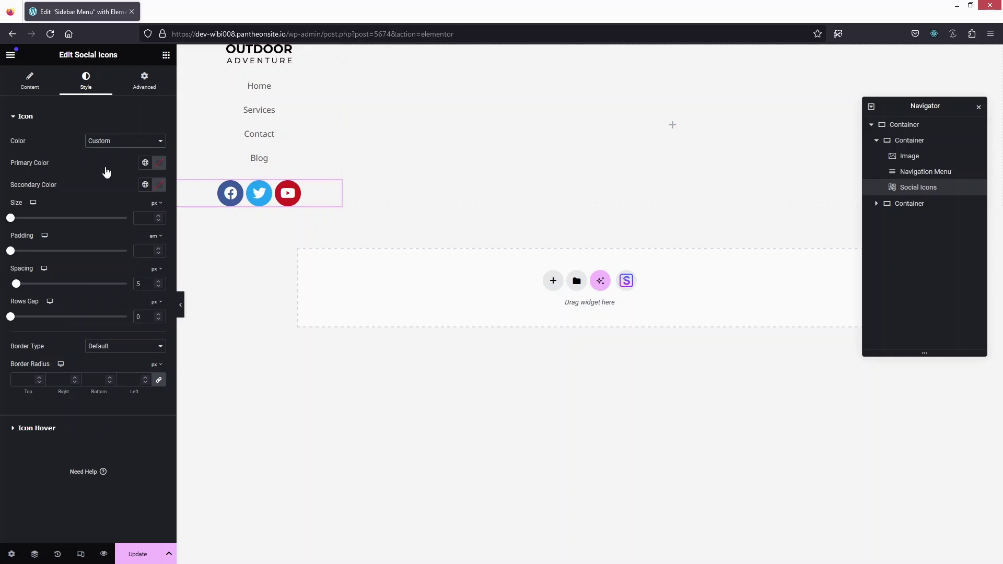
click(159, 163)
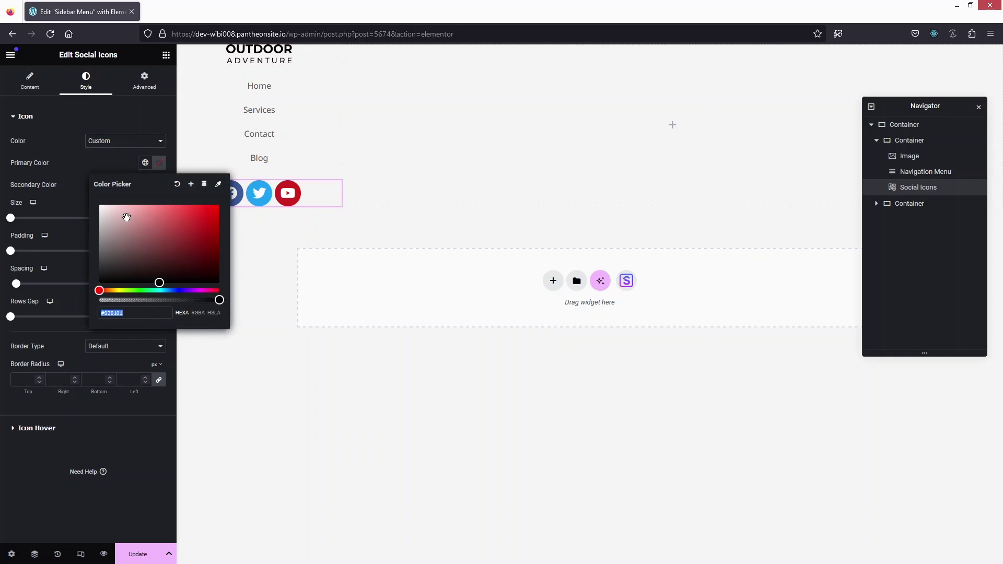
drag(146, 301, 95, 306)
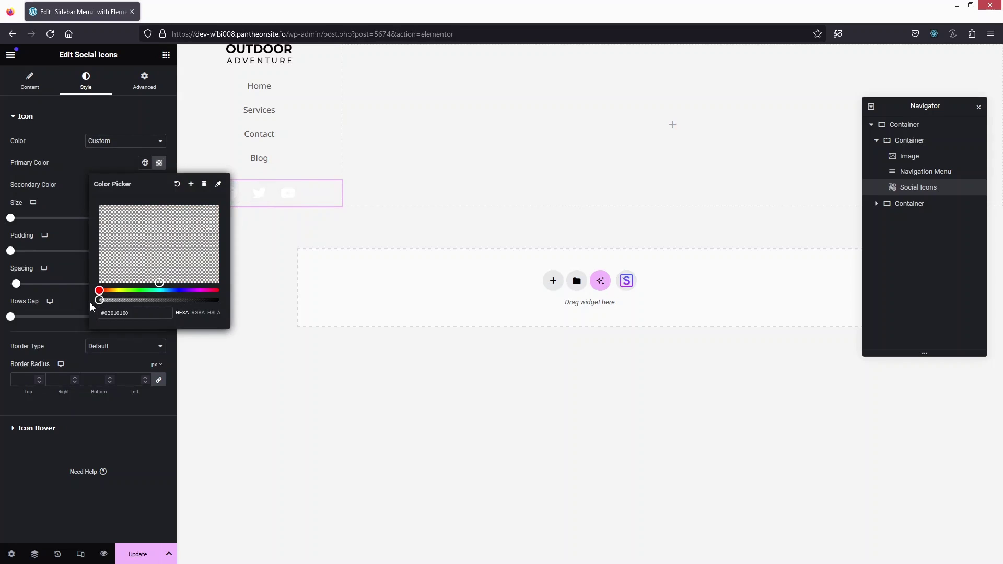
click(73, 204)
- Set the icons' secondary colour to grey and return to the widget list
click(160, 185)
click(163, 257)
drag(163, 258, 91, 271)
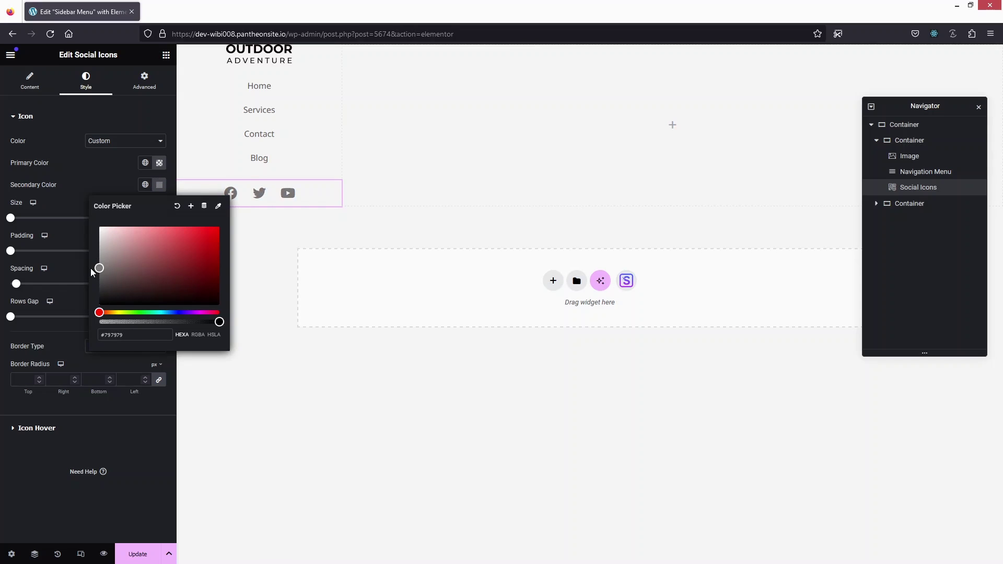
click(278, 428)
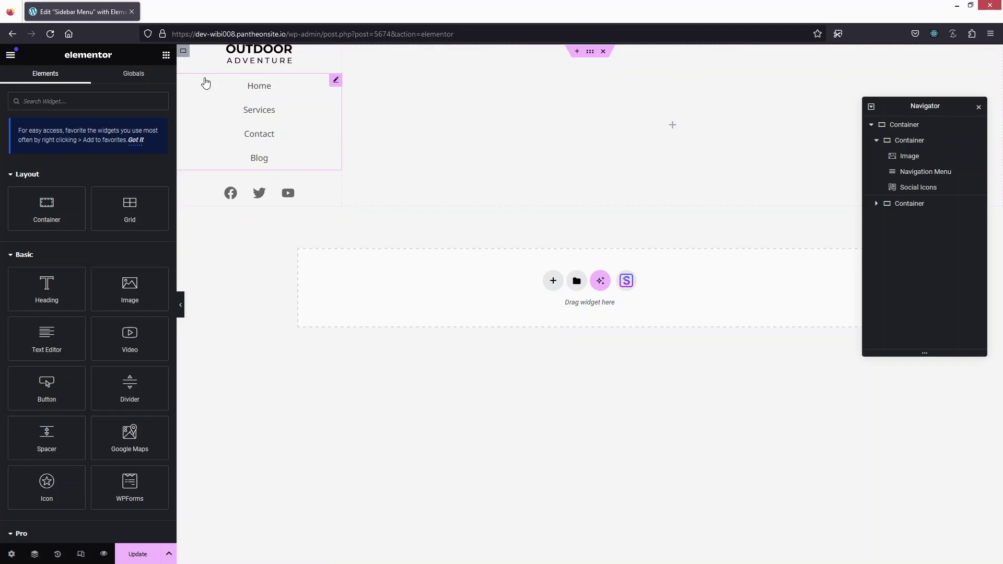
- Give the sidebar container a minimum height of 100 vh
click(182, 52)
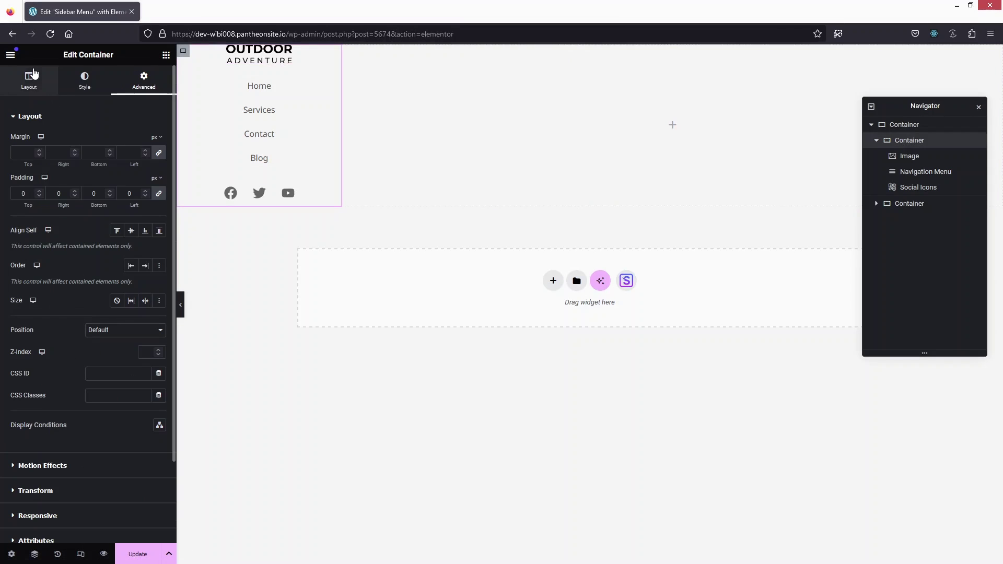
click(32, 81)
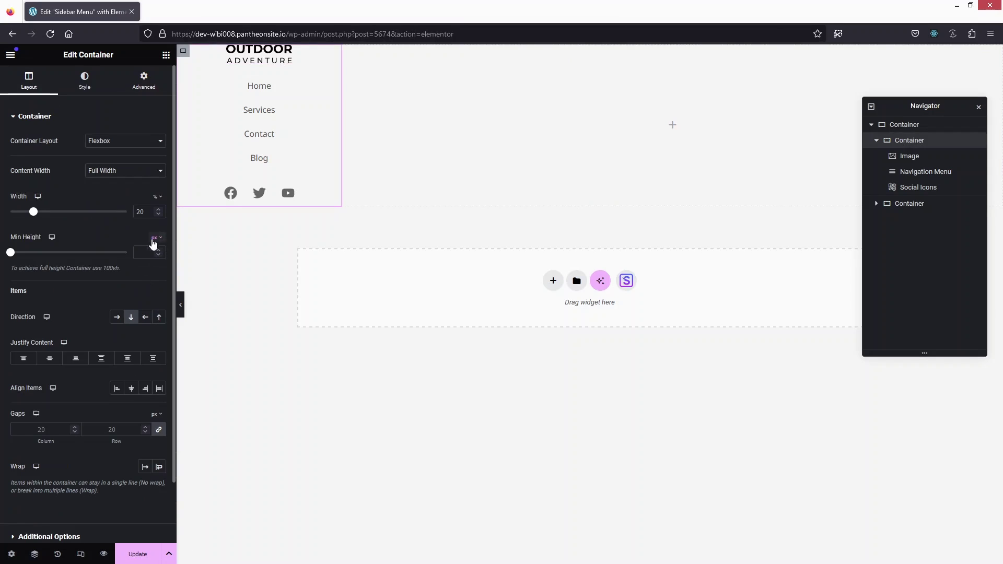
click(156, 238)
click(157, 285)
text(100)
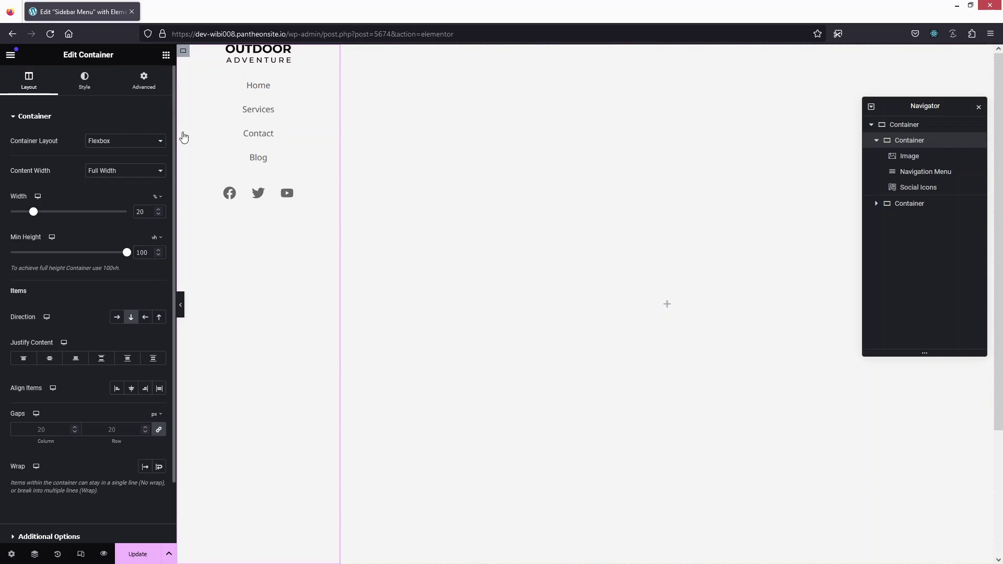
click(80, 85)
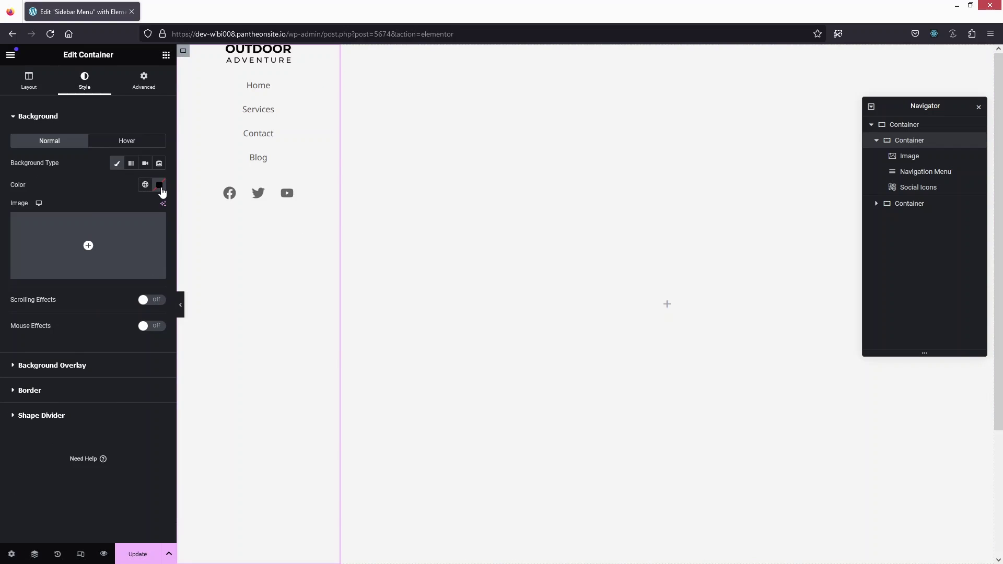
- Set the sidebar background colour to light cyan #D4FCFF at about half opacity (#D4FCFF66)
click(160, 185)
mouse_move(134, 289)
mouse_down()
mouse_move(183, 242)
mouse_move(125, 227)
mouse_up()
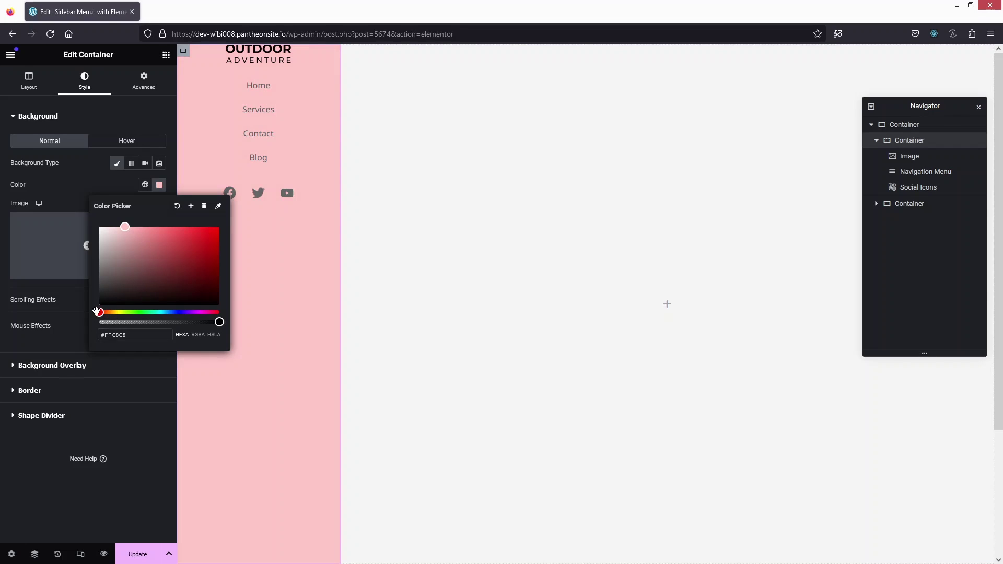
drag(99, 313, 119, 313)
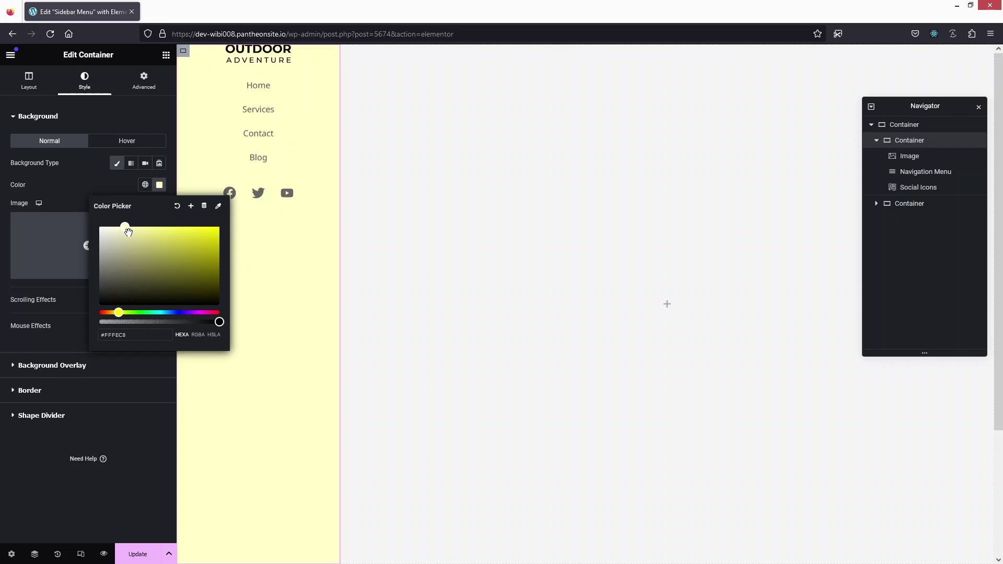
mouse_move(125, 231)
mouse_down()
mouse_move(188, 235)
mouse_move(120, 227)
mouse_up()
drag(117, 312, 160, 312)
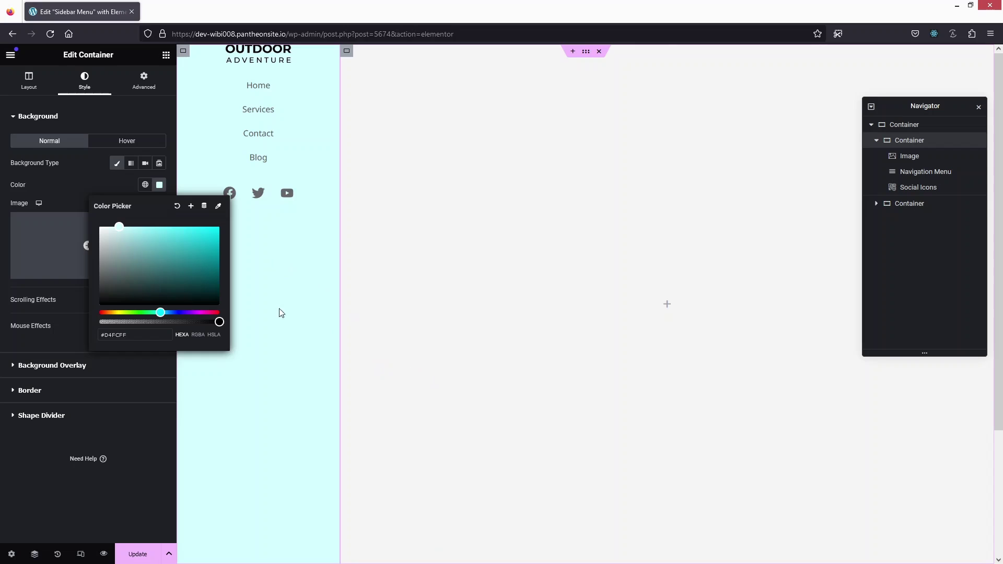
drag(219, 322, 149, 333)
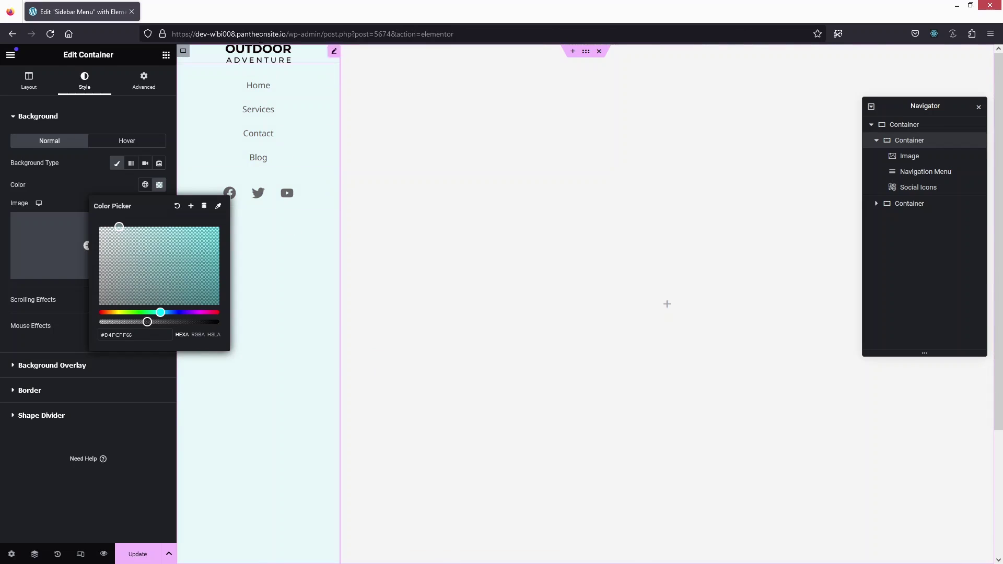
click(291, 337)
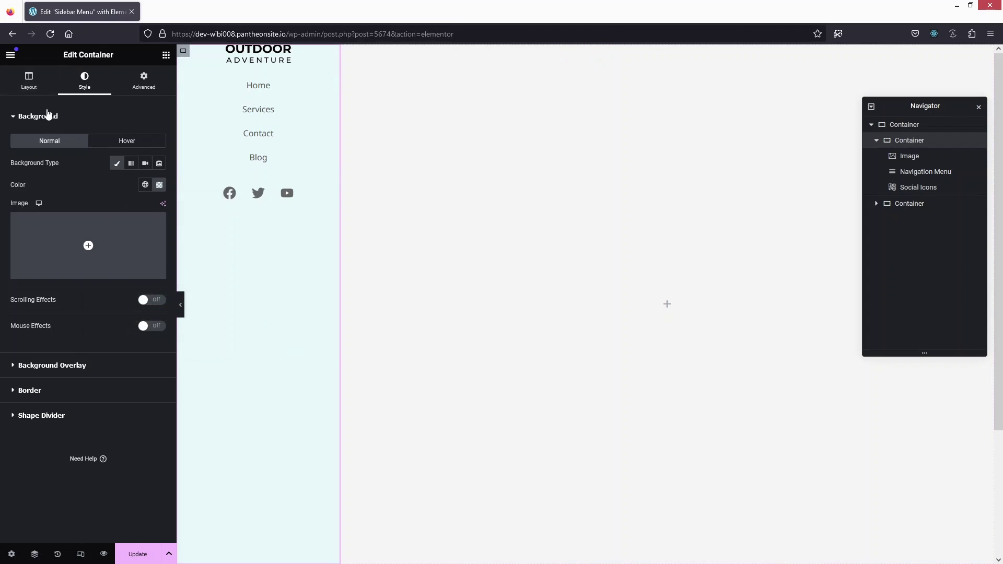
- Set the sidebar container's Justify Content to Space Around, after briefly trying Space Evenly
click(25, 88)
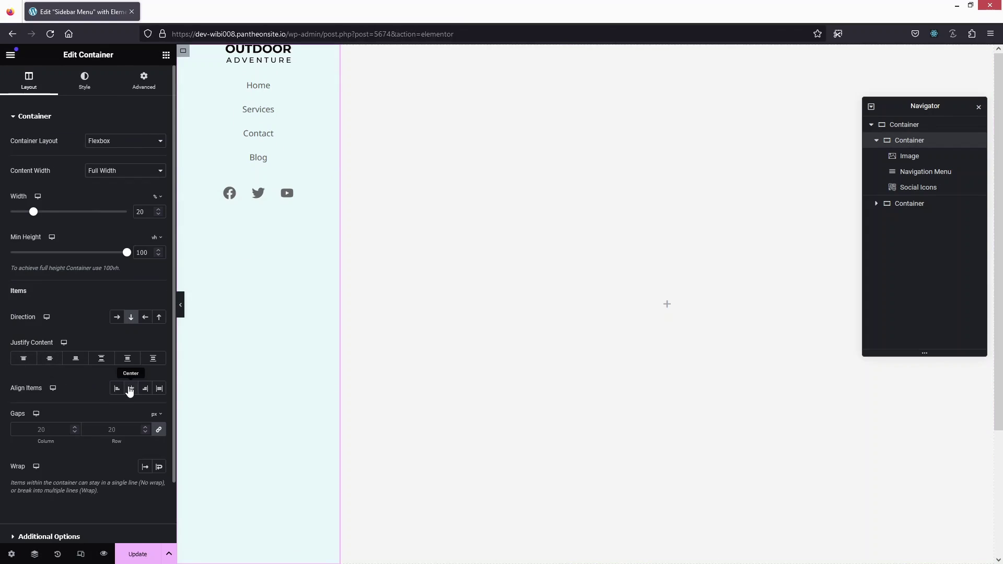
click(125, 361)
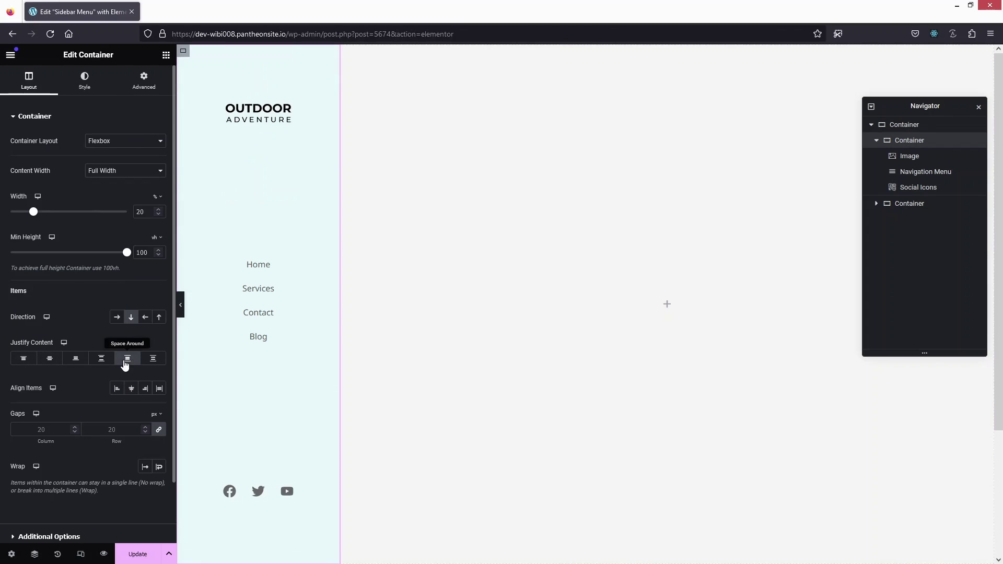
click(153, 360)
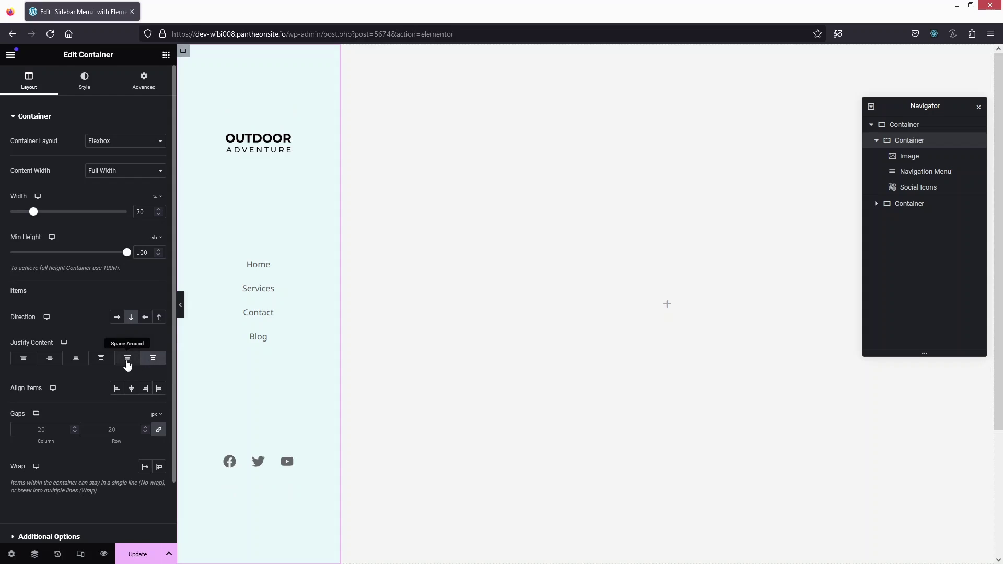
click(127, 360)
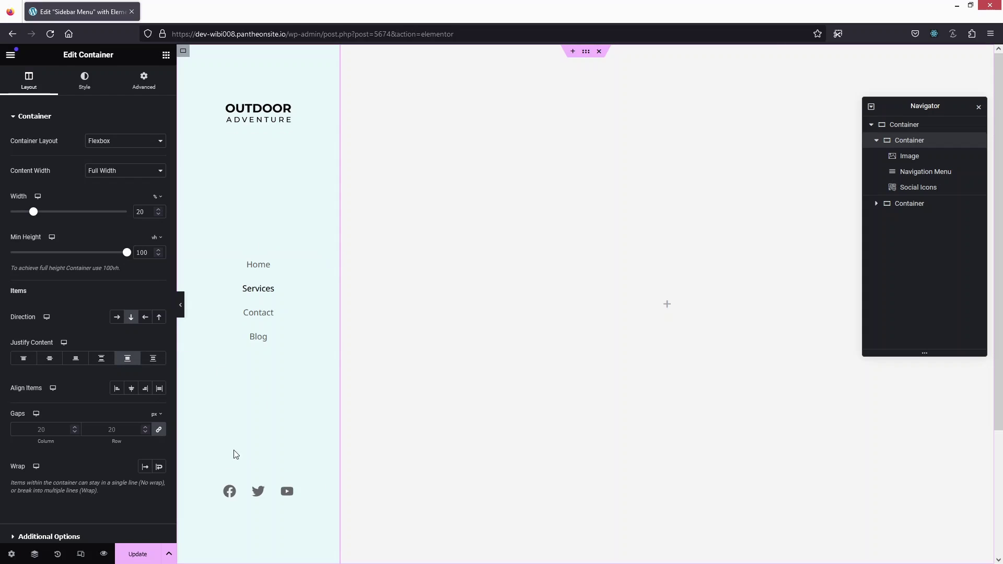
- Set the Nav Menu's Space Between to 40 and the OUTDOOR ADVENTURE logo width to 50%
click(222, 304)
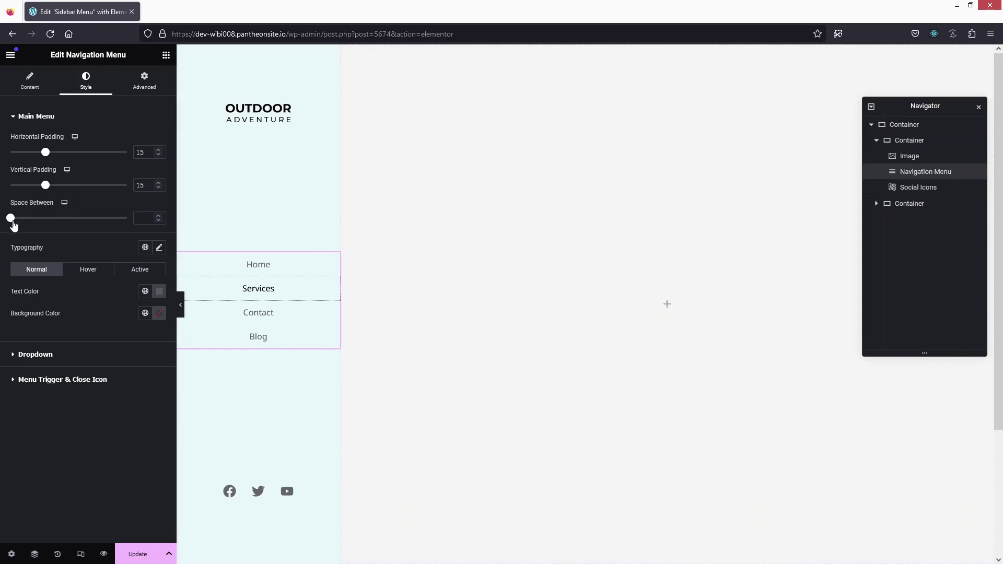
drag(11, 224, 58, 225)
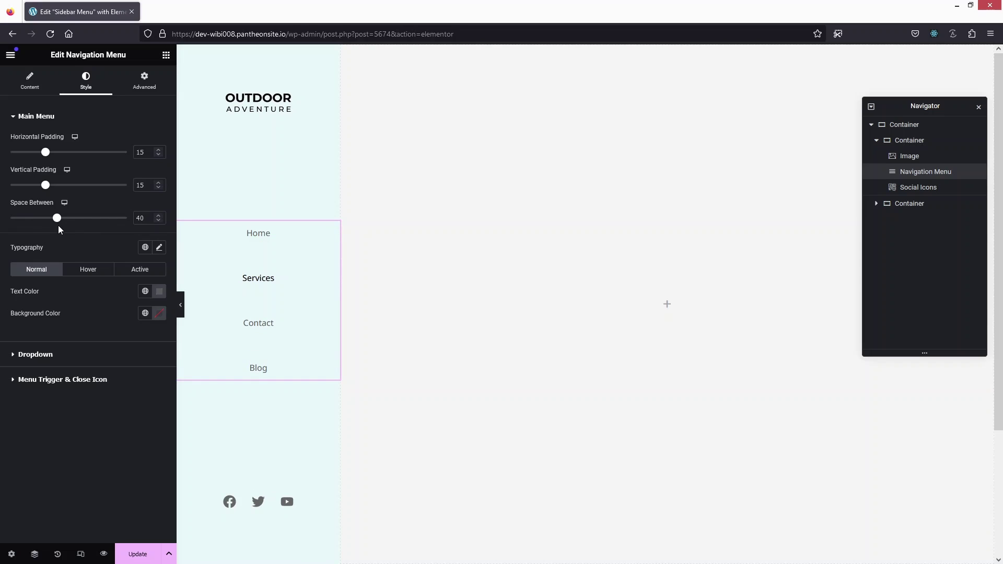
click(250, 106)
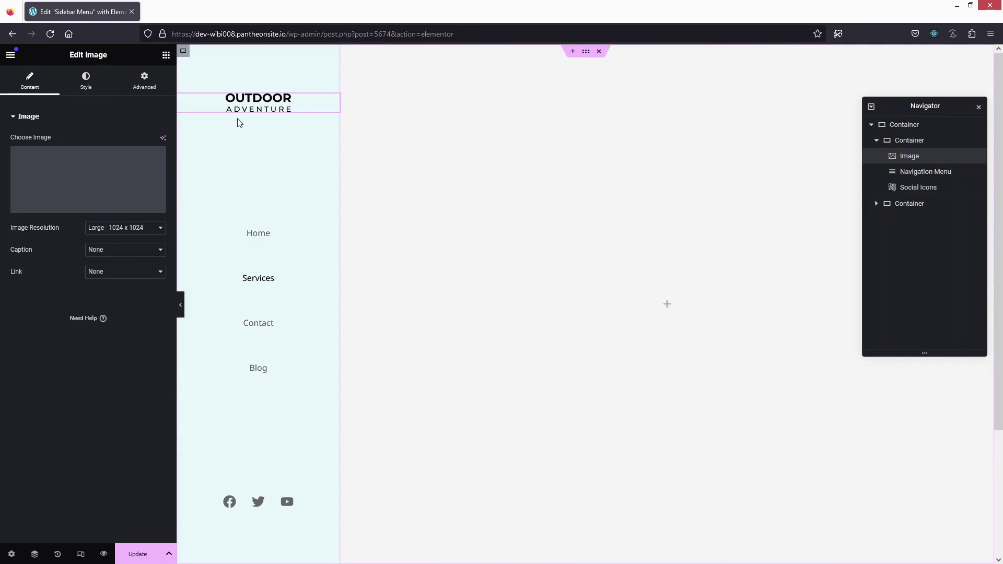
click(86, 79)
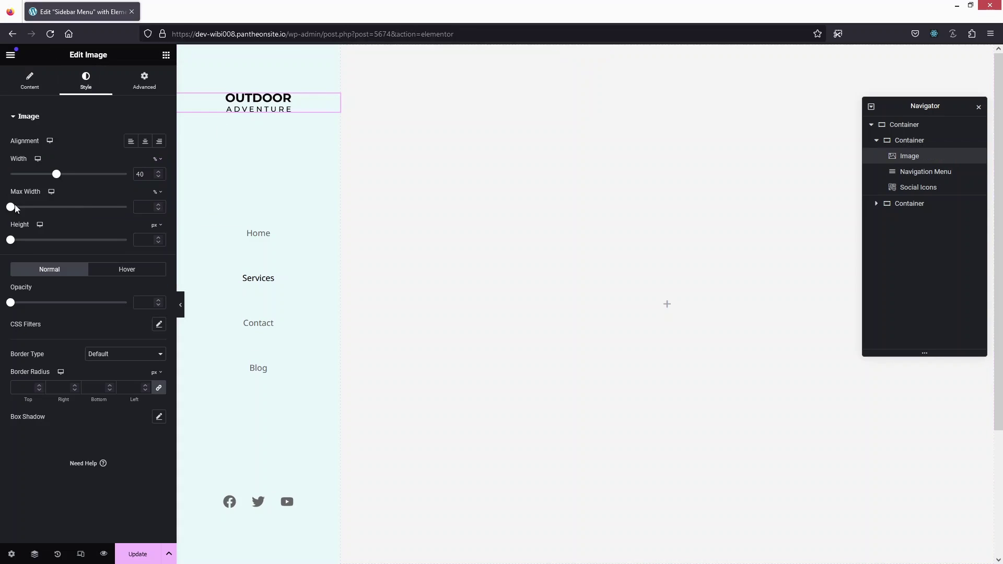
drag(57, 174, 68, 174)
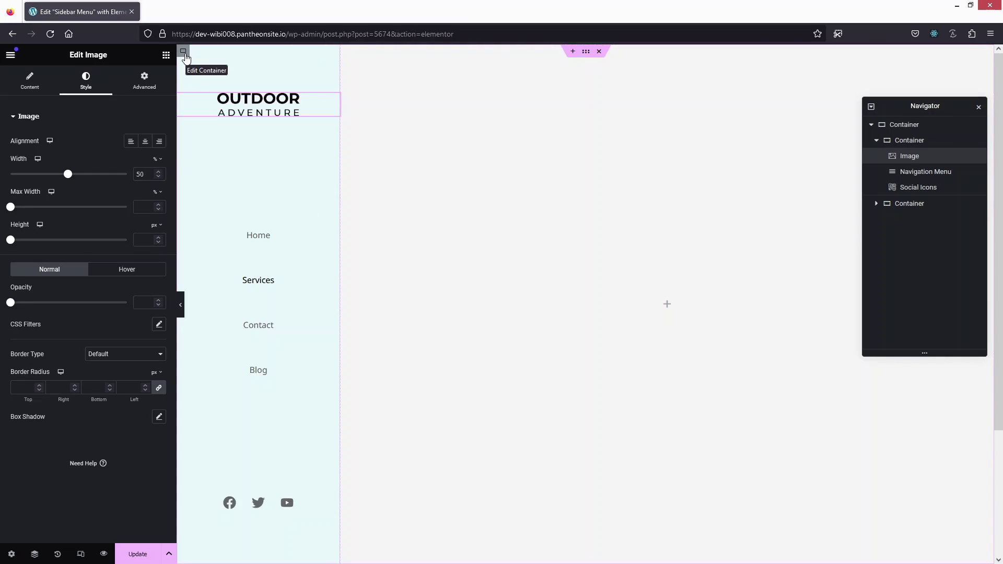
- Make the sidebar container Fixed with 0 offsets, save the page, and select the empty dashed container
click(184, 51)
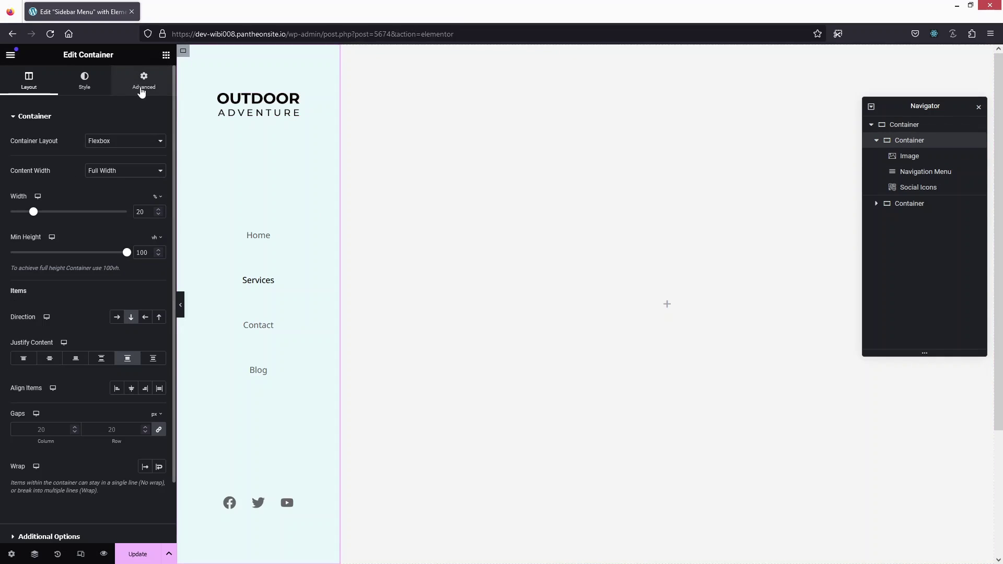
click(141, 92)
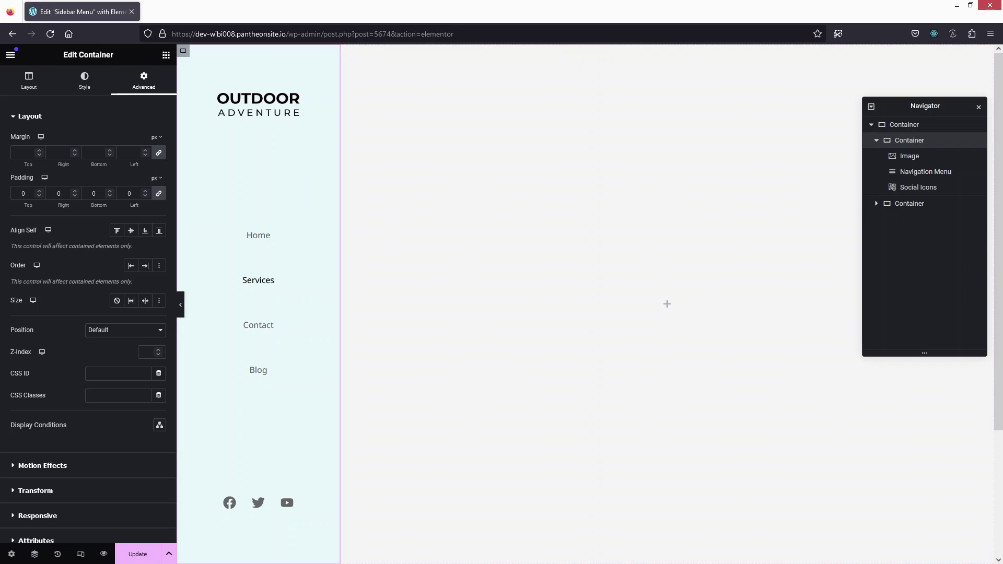
click(121, 331)
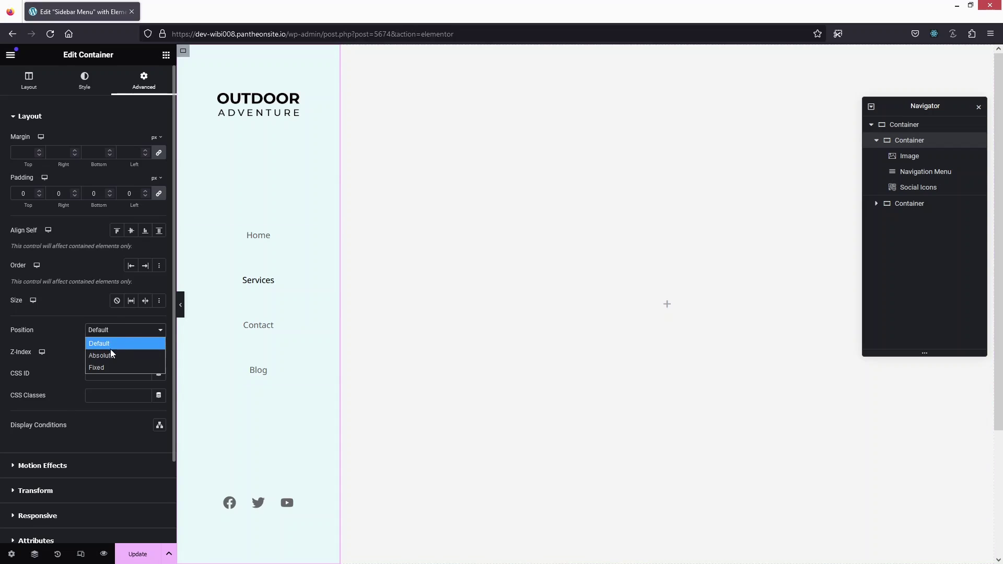
click(108, 368)
scroll(86, 412, down, 3)
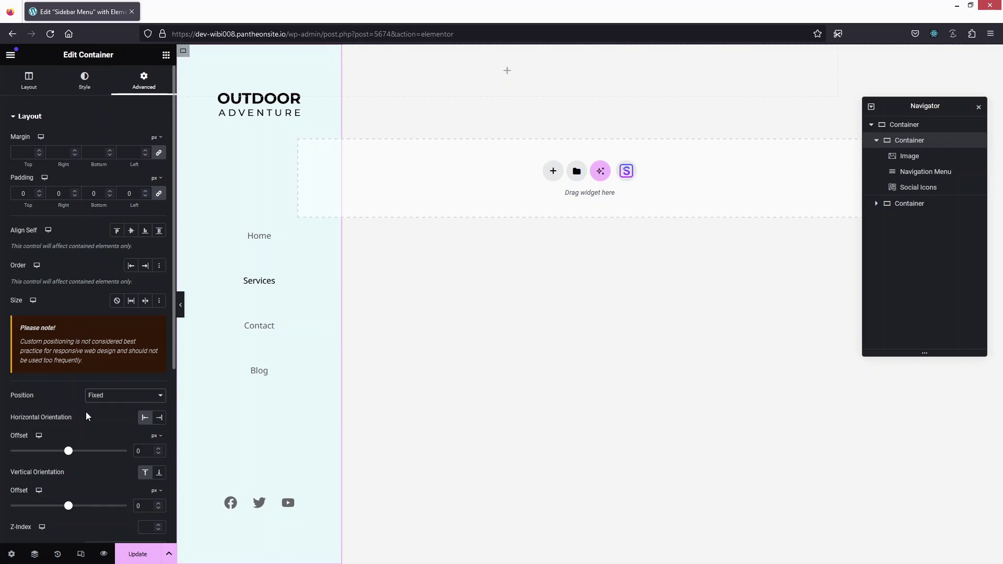
scroll(116, 313, up, 1)
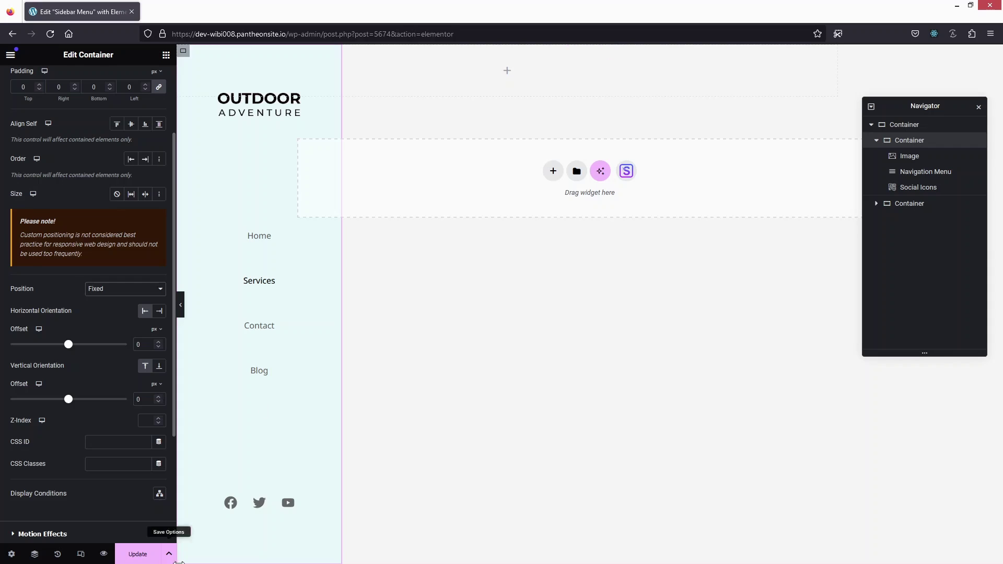
click(138, 559)
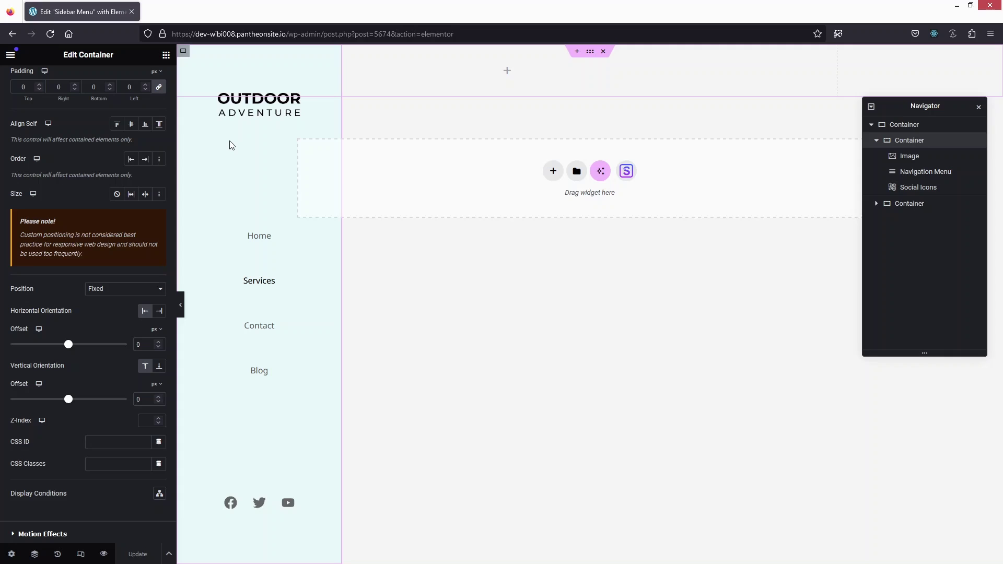
click(728, 199)
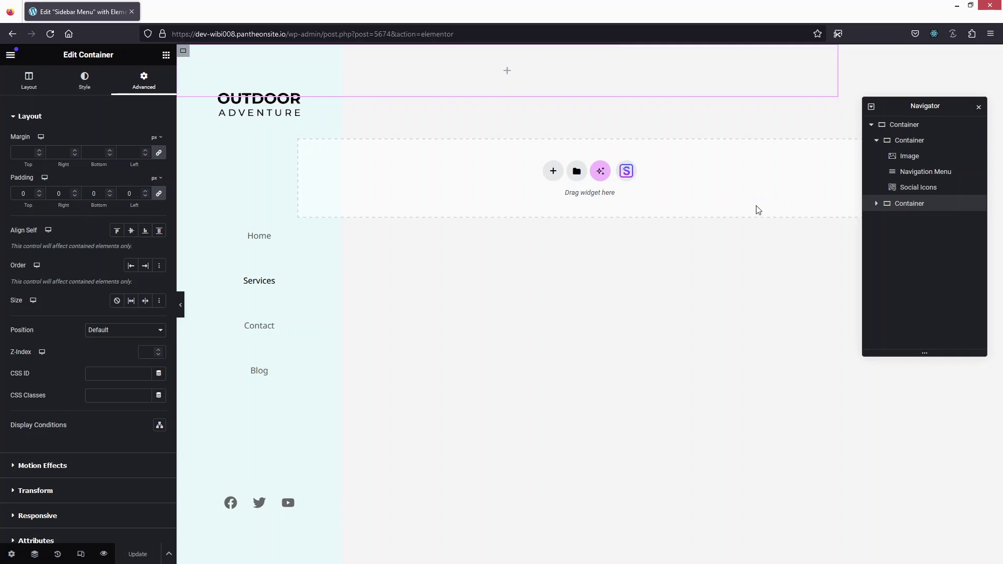
- Delete the empty extra container, save the layout, and exit to the Sidebar Menu template's edit screen
right_click(907, 204)
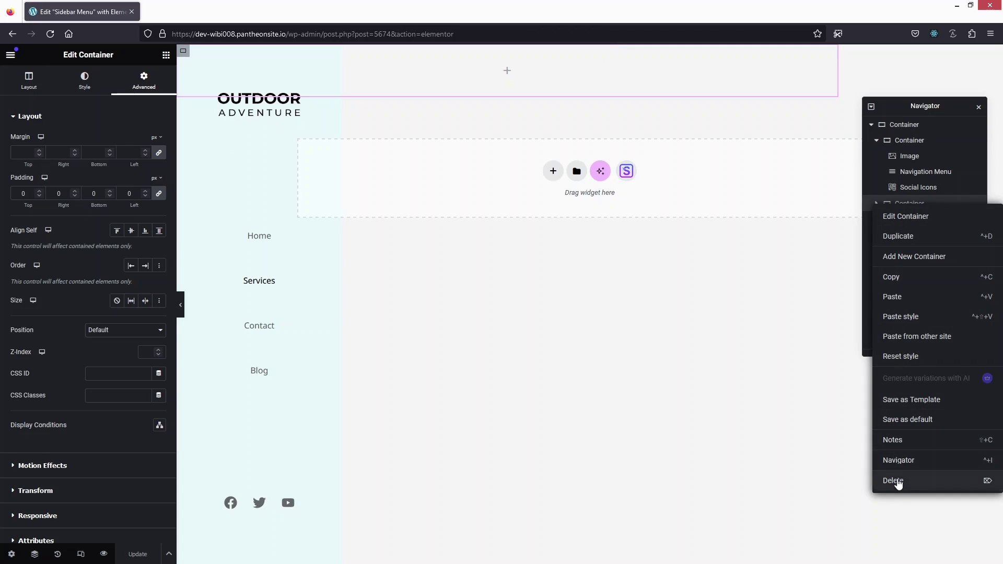
click(899, 482)
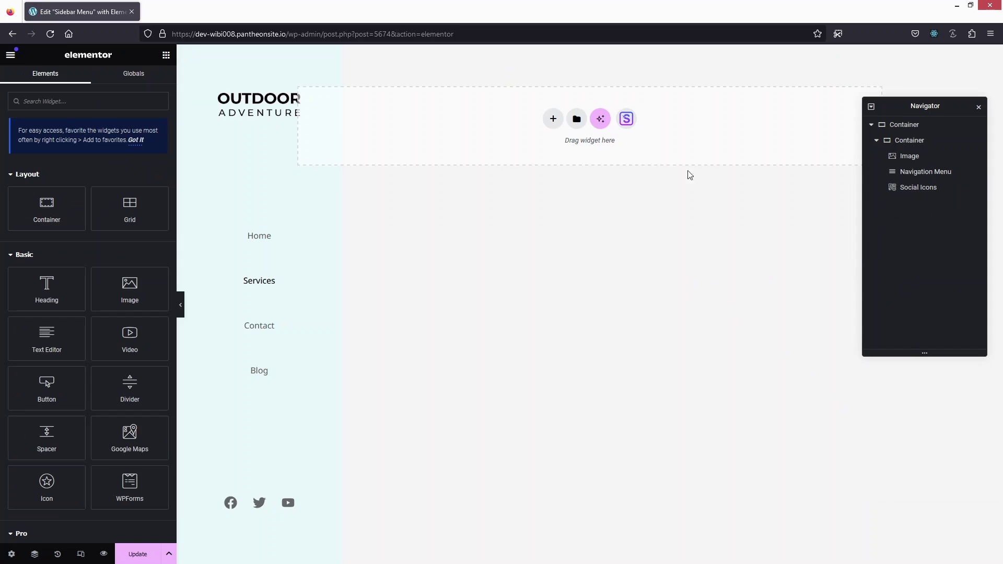
click(142, 558)
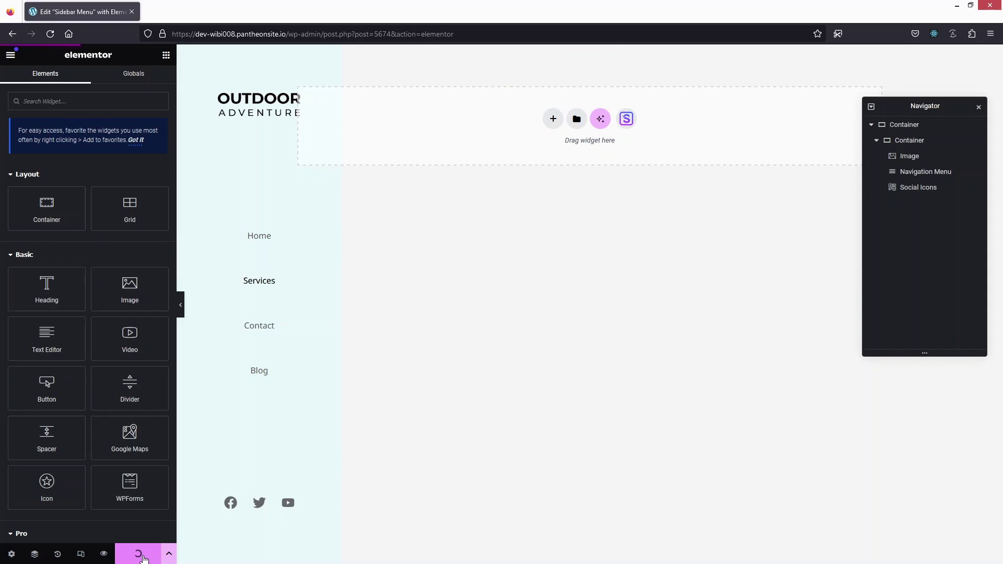
click(11, 54)
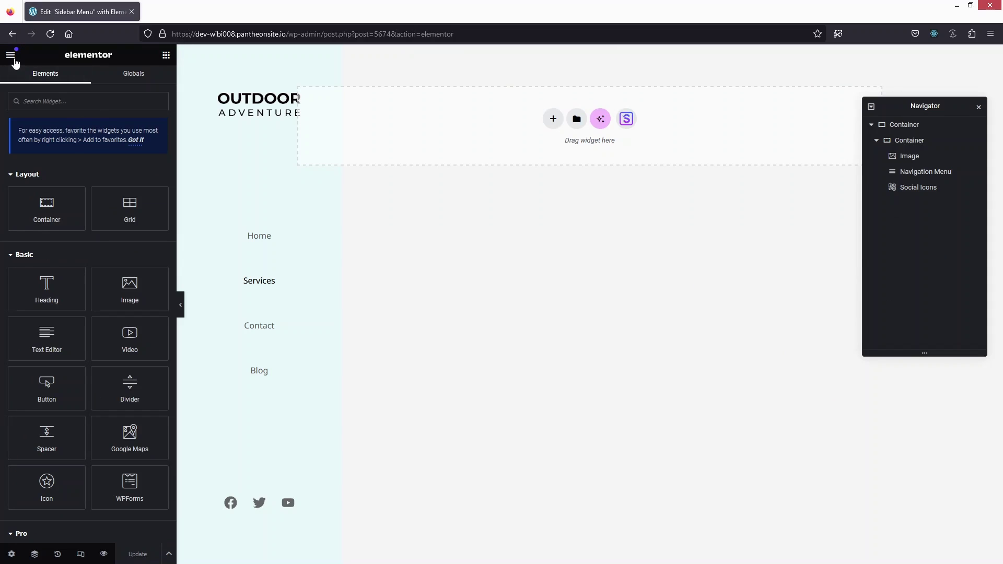
click(62, 296)
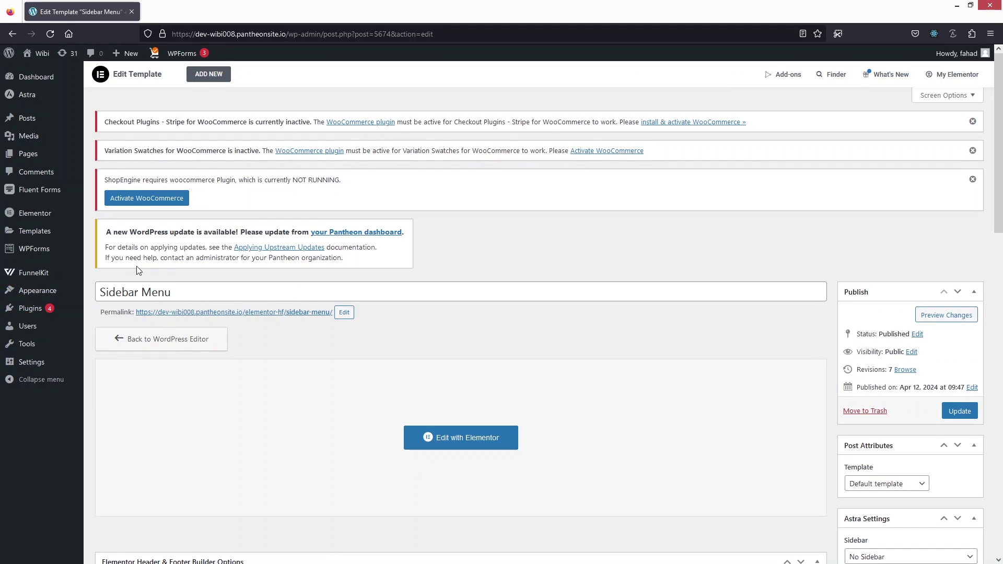
- Update the Sidebar Menu template, go to All Pages, and load the live Home page in a background tab
click(960, 411)
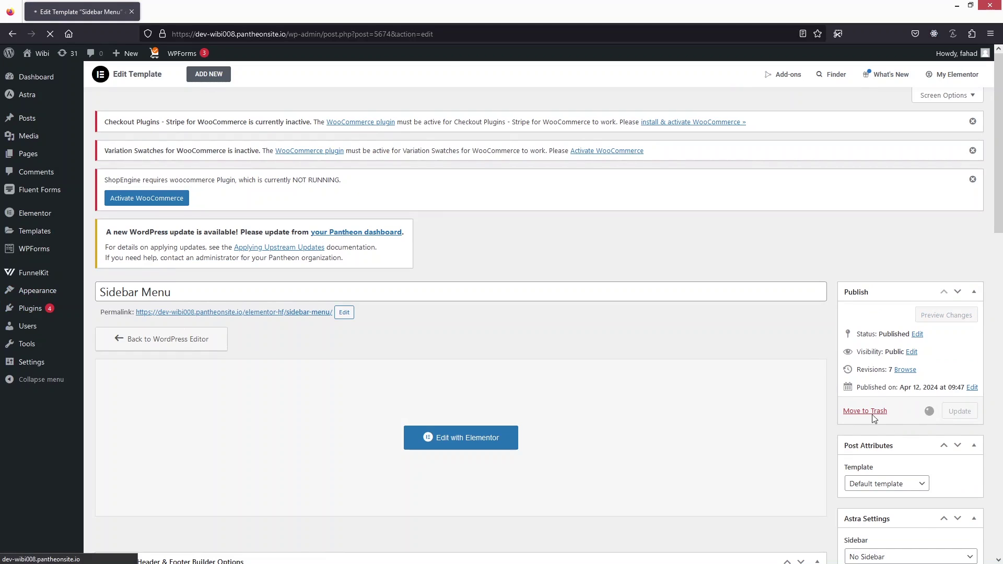
mouse_move(23, 157)
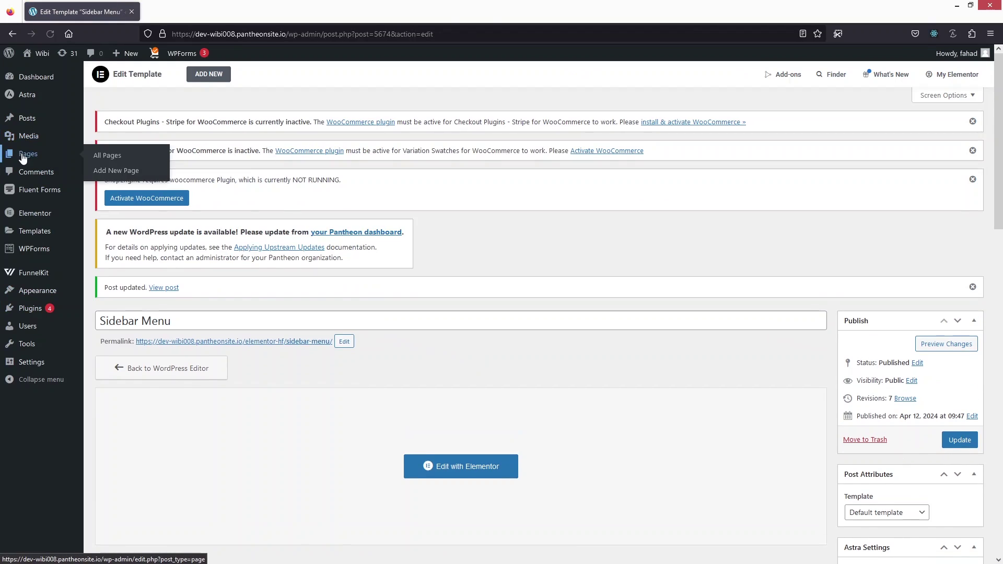
click(141, 161)
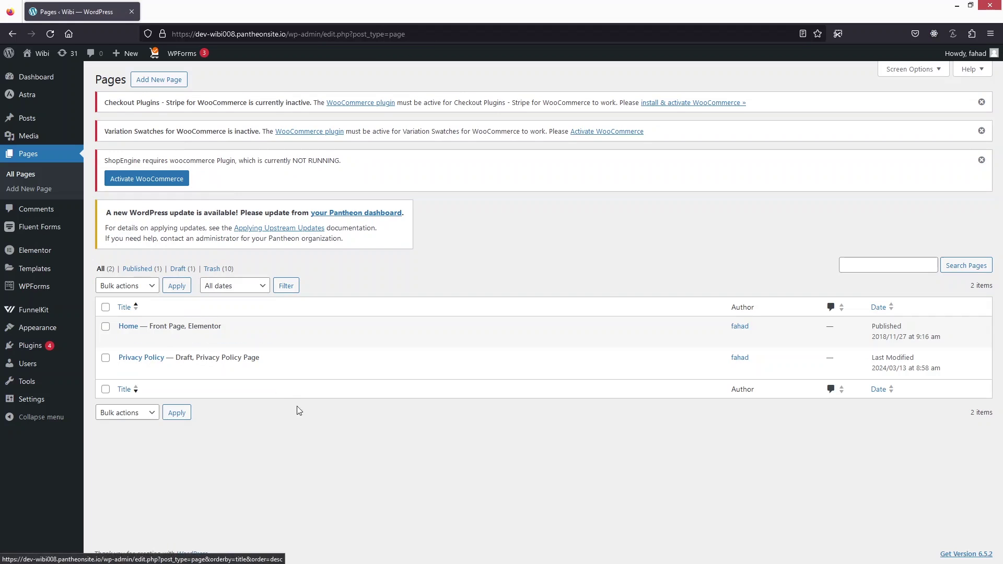
mouse_move(185, 348)
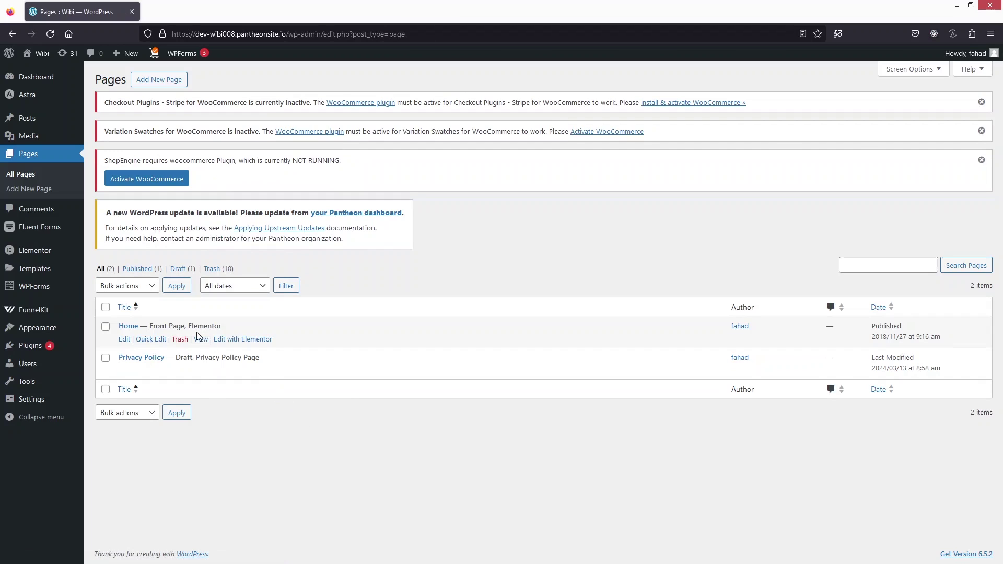
middle_click(201, 340)
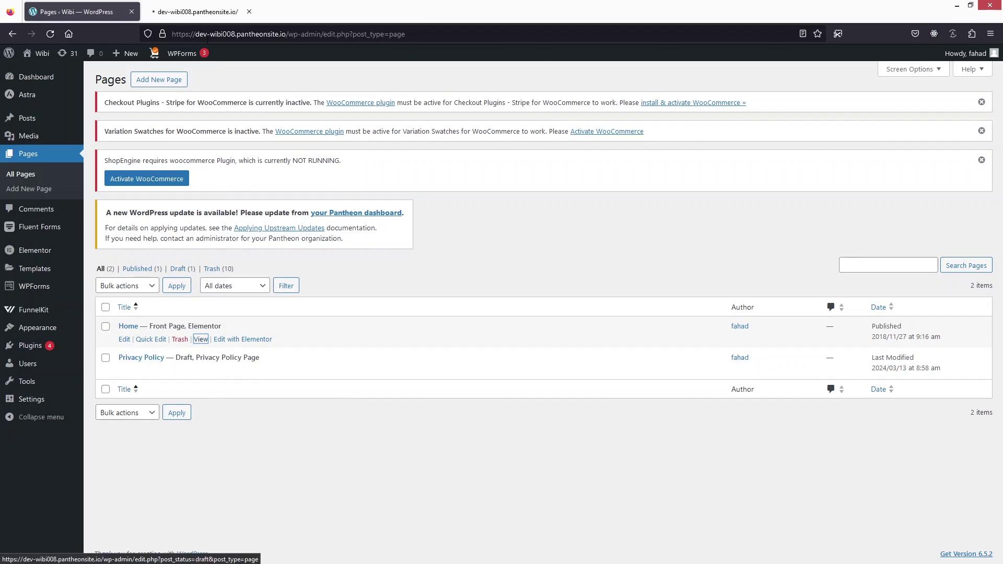
- Check the live site's light-cyan sidebar, then return to Pages and edit Home with Elementor
click(199, 12)
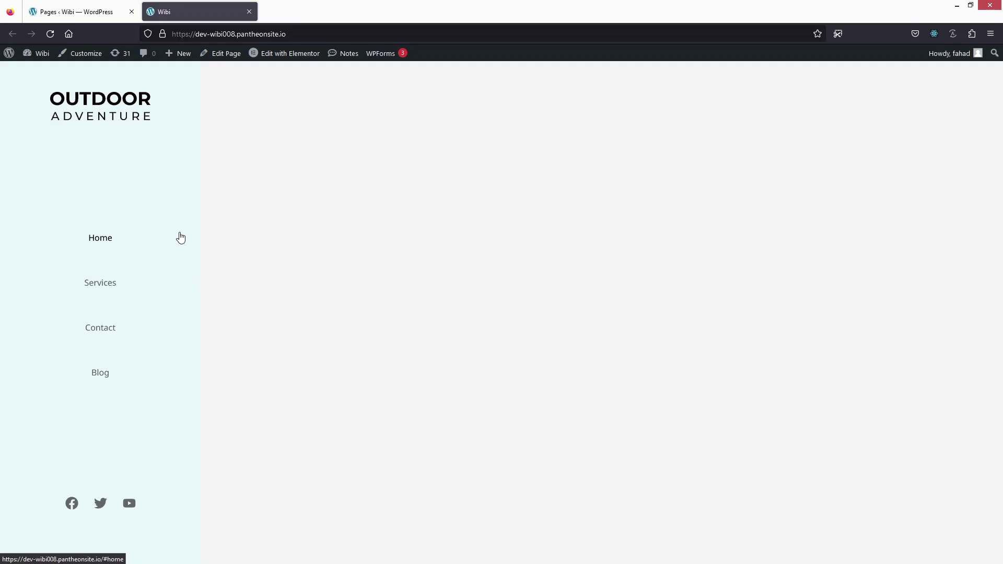
key(ctrl+Tab)
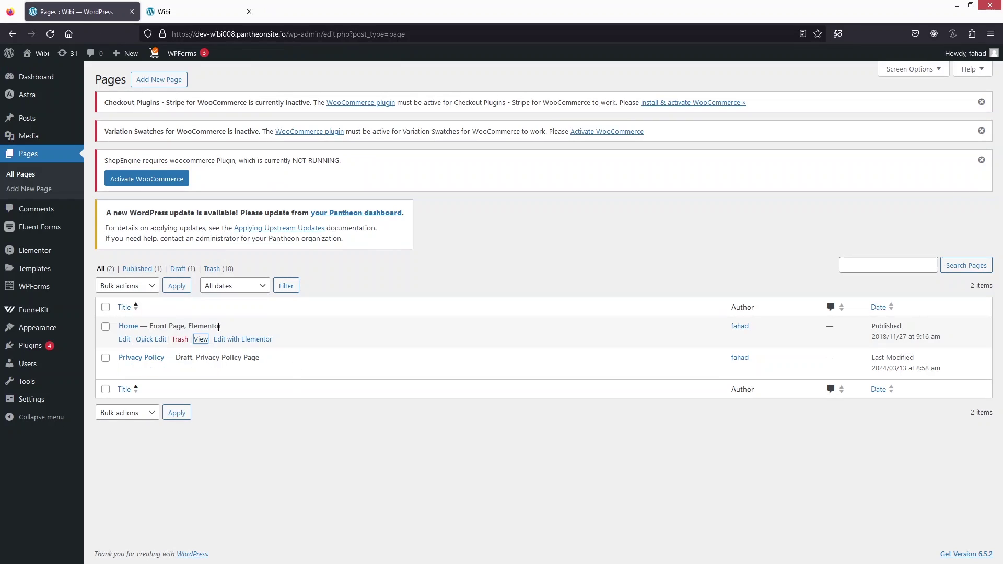
click(242, 339)
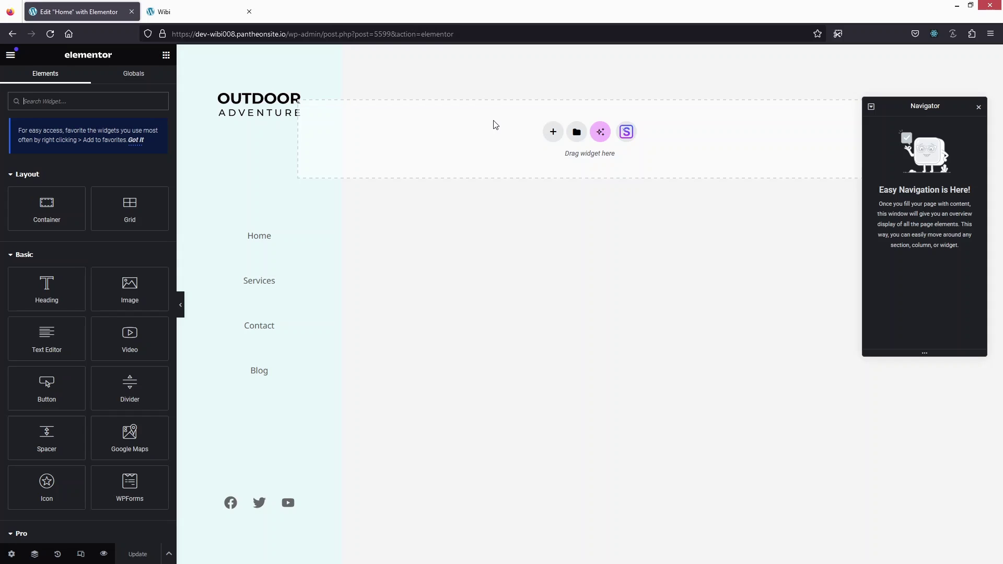
- Add a stray single-column Flexbox container, delete it, and start adding a new container
click(553, 131)
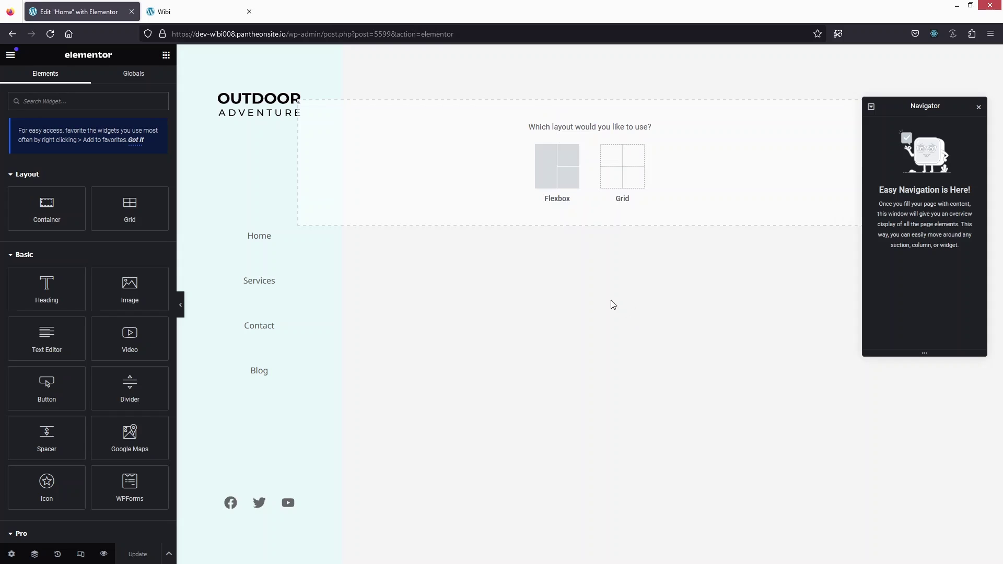
click(557, 163)
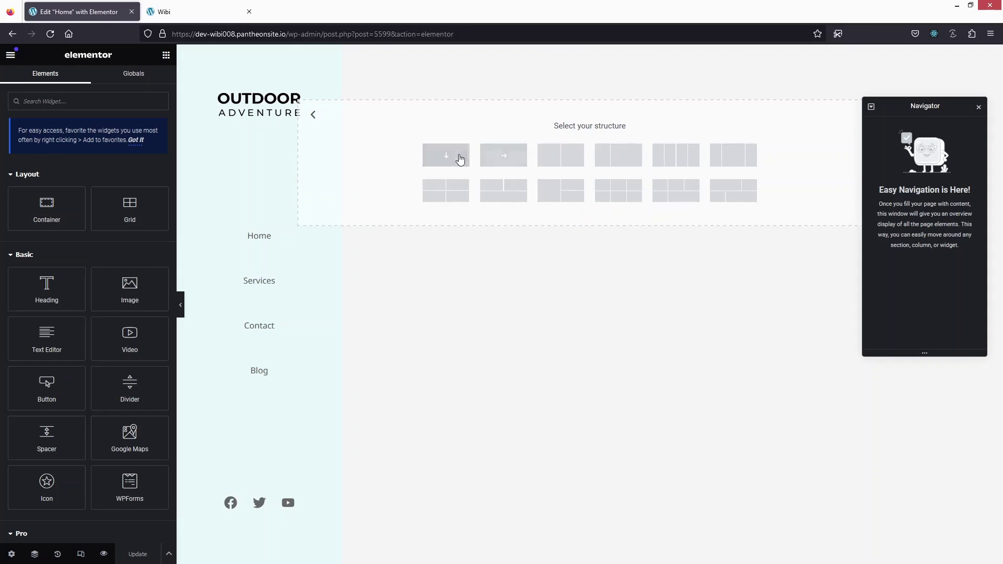
click(462, 167)
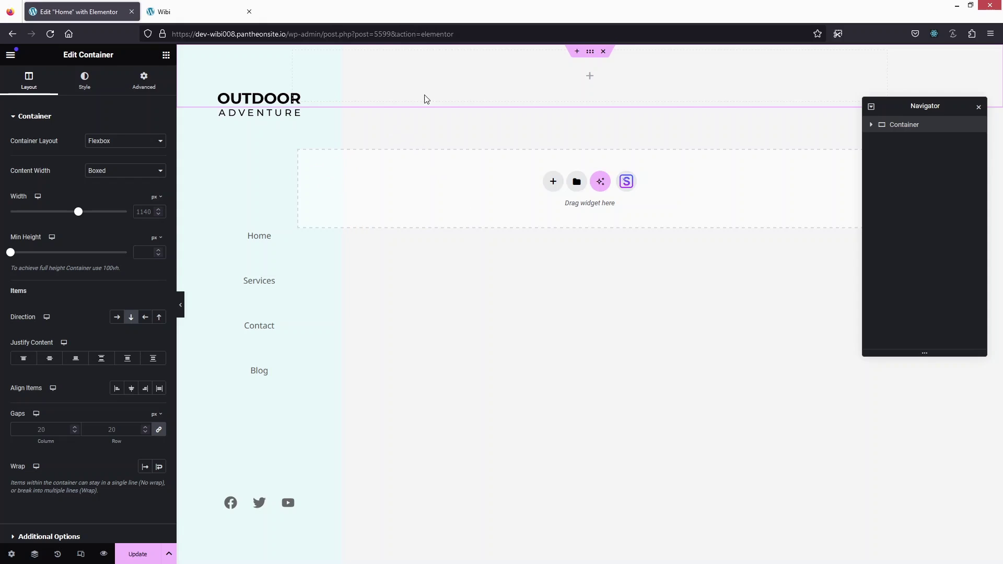
click(603, 51)
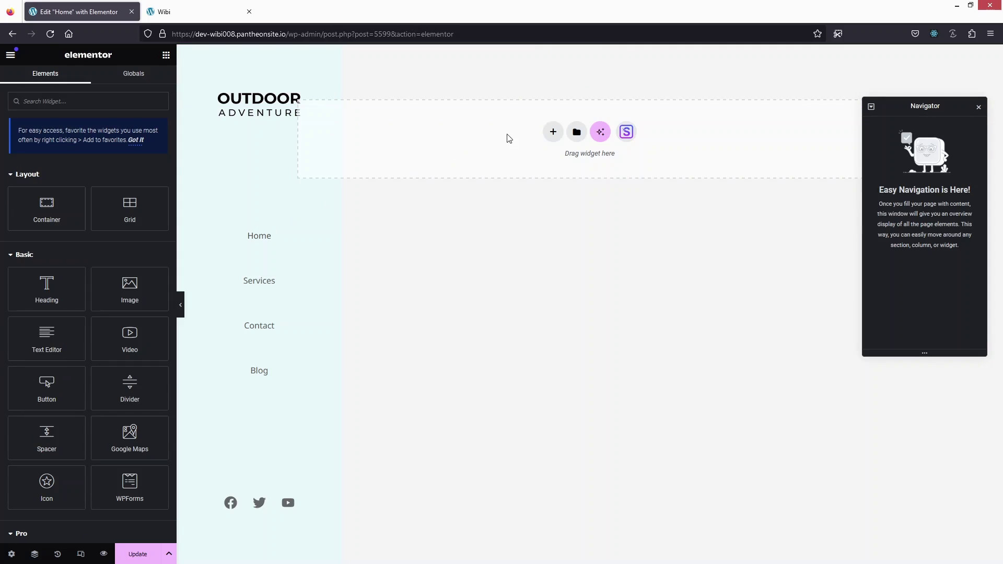
click(554, 133)
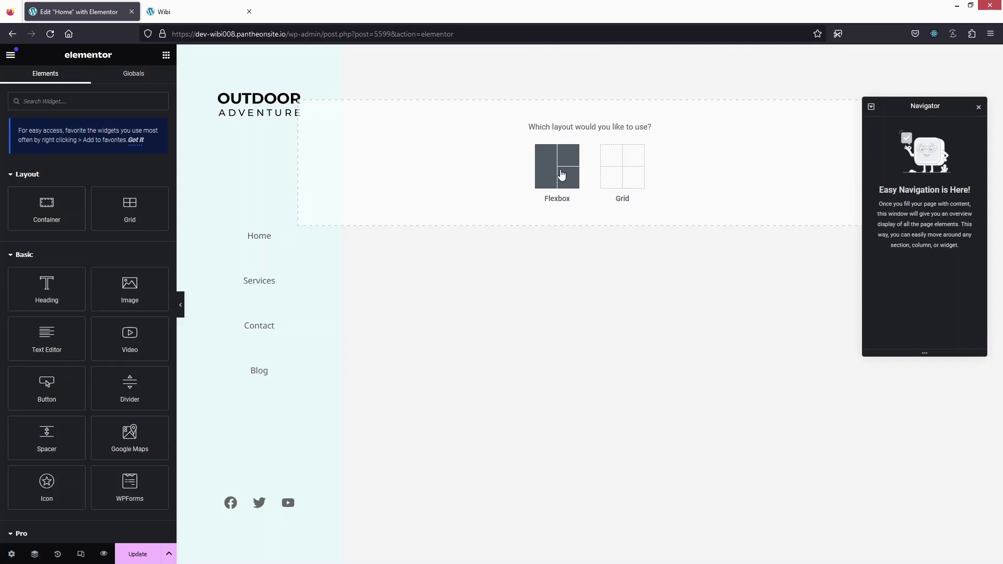
- Add a two-column Flexbox container with Full Width content width and padding 0
click(562, 175)
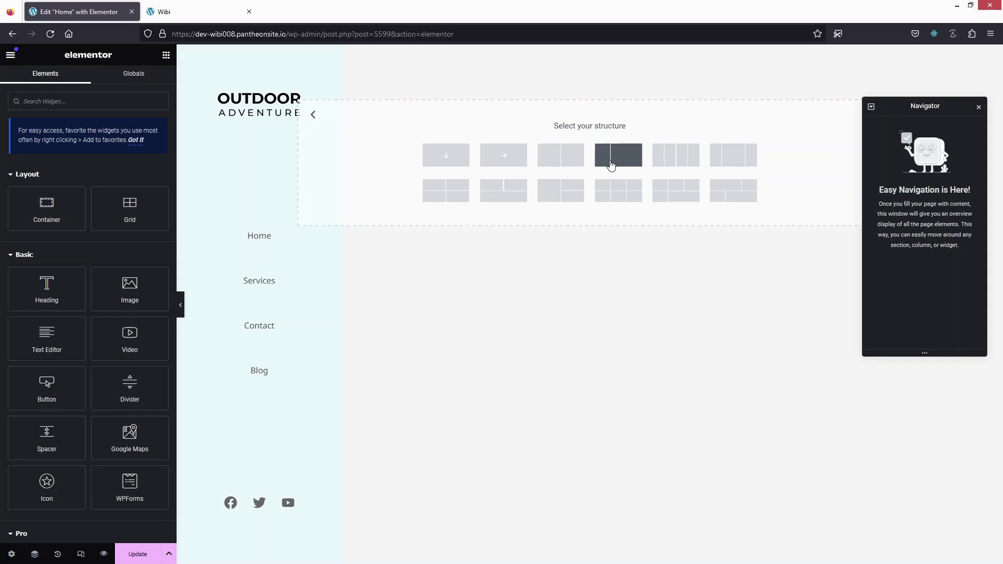
click(611, 165)
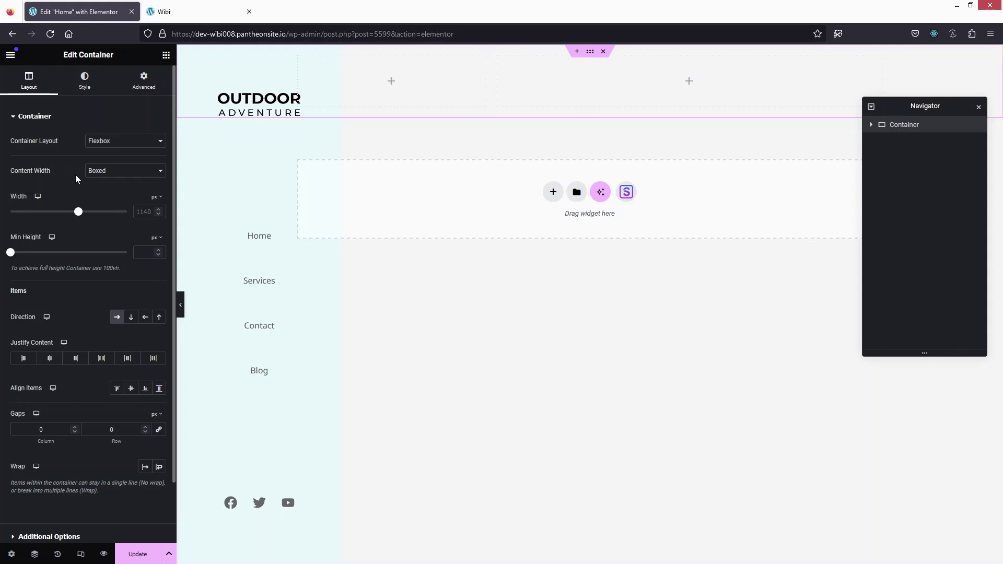
click(109, 174)
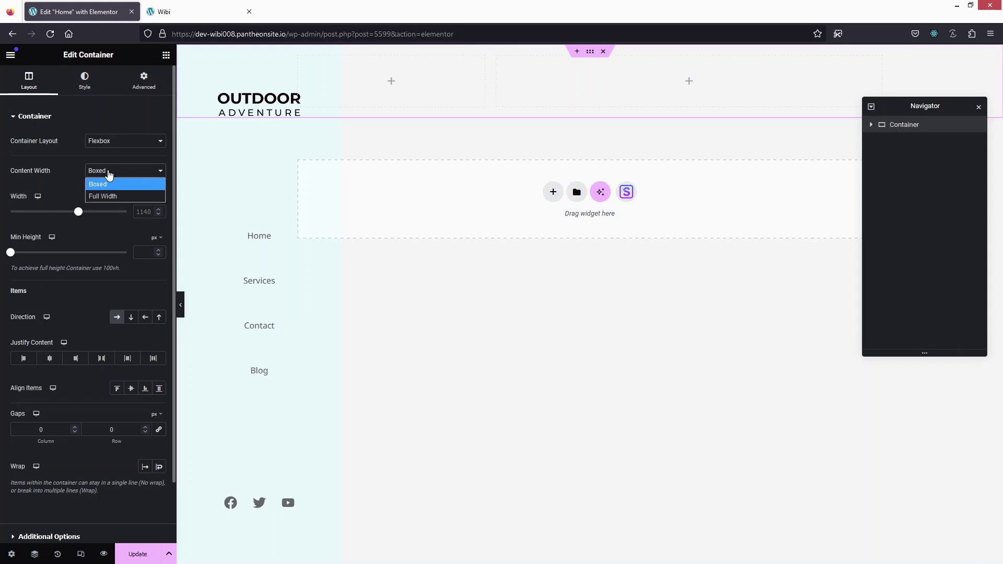
click(104, 197)
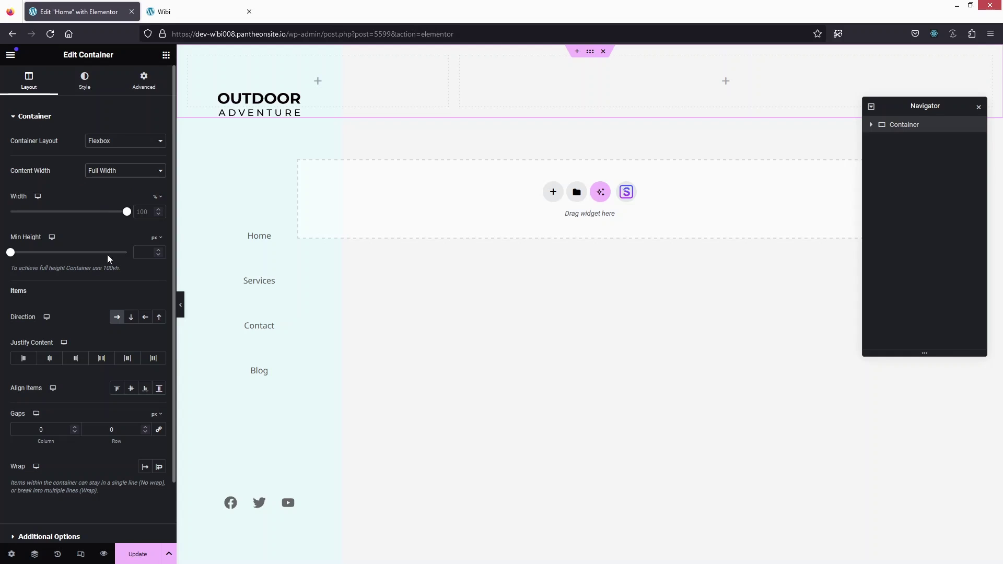
click(154, 87)
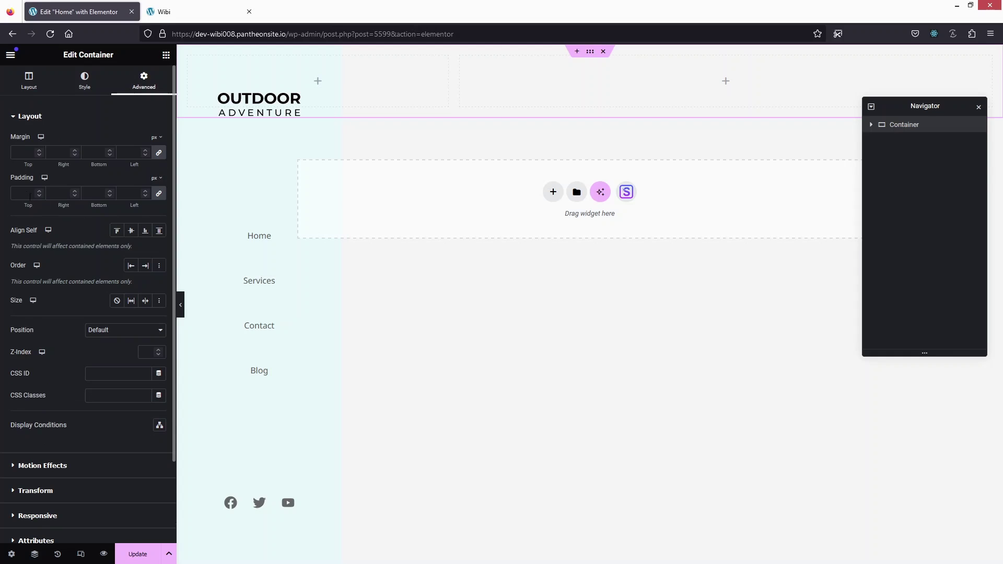
click(24, 193)
text(0)
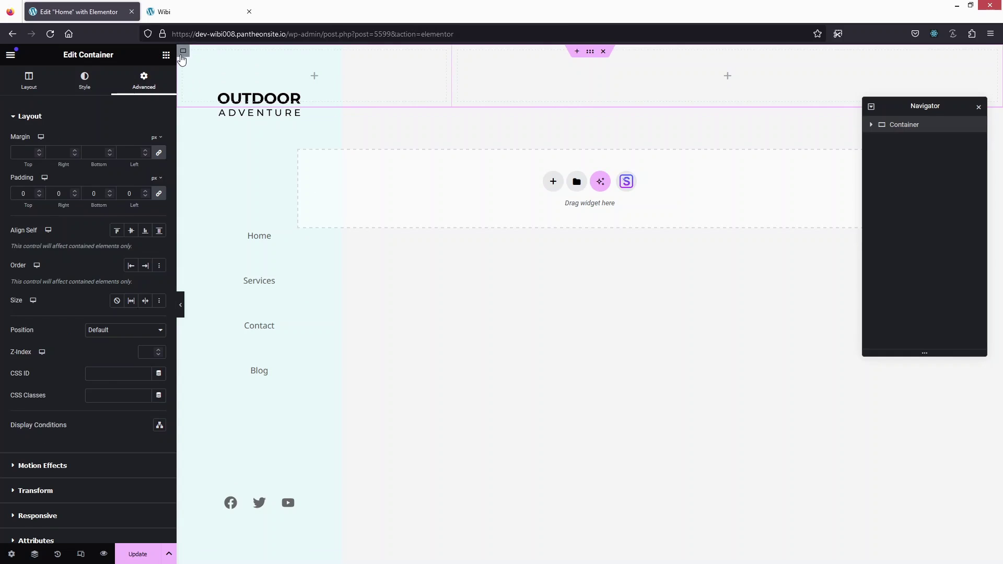
- Set the left column container's width to 20%
click(182, 55)
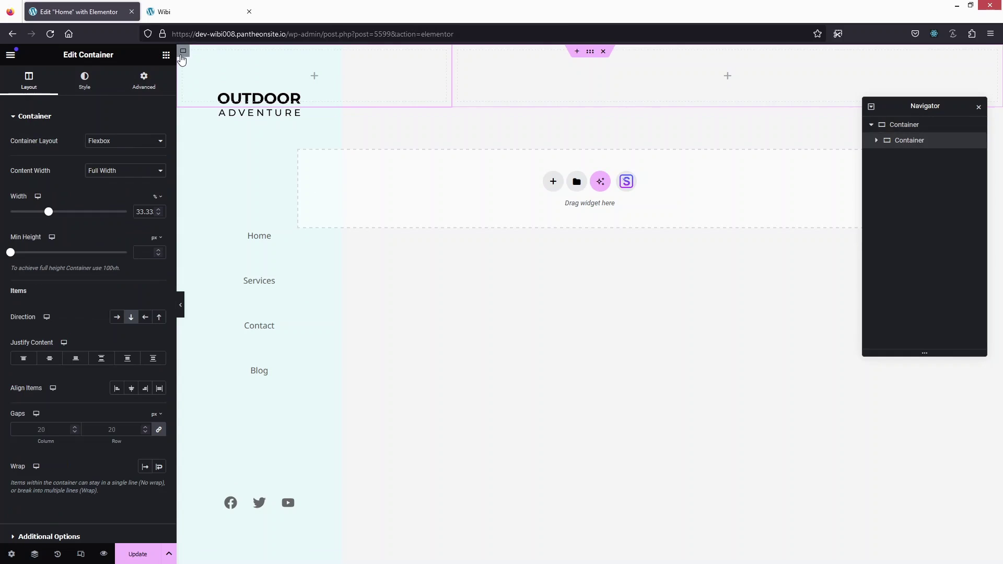
click(153, 92)
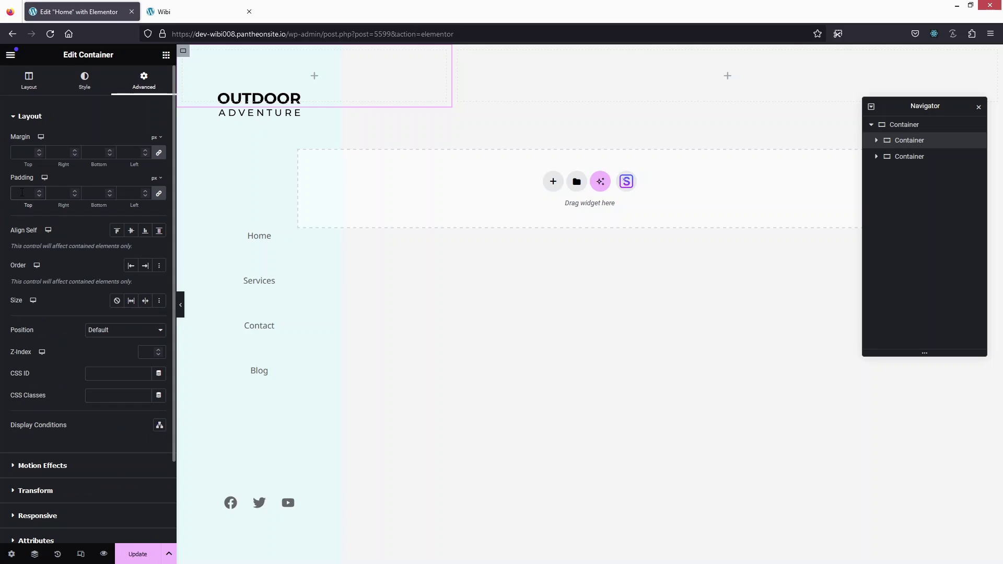
click(29, 91)
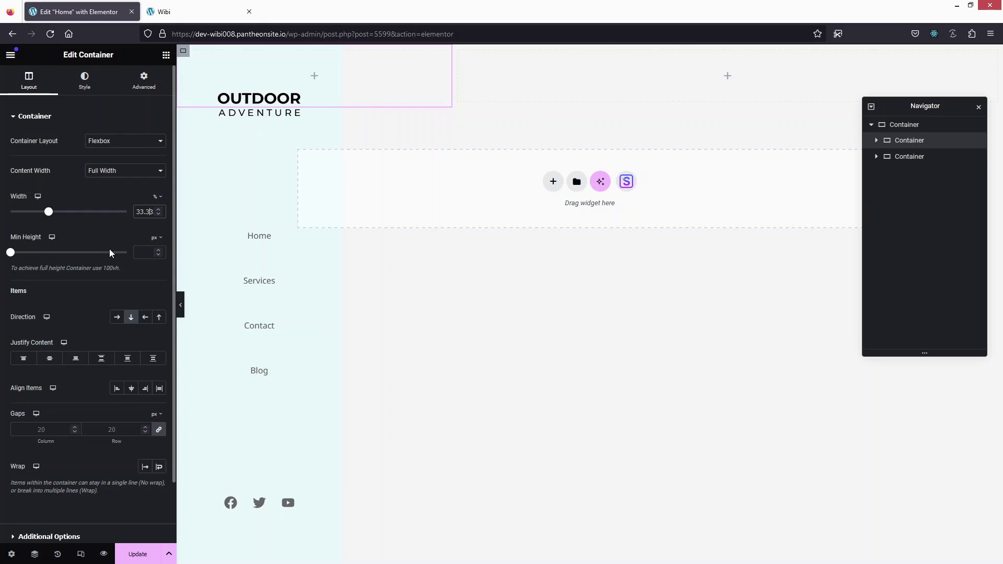
double_click(150, 212)
text(20)
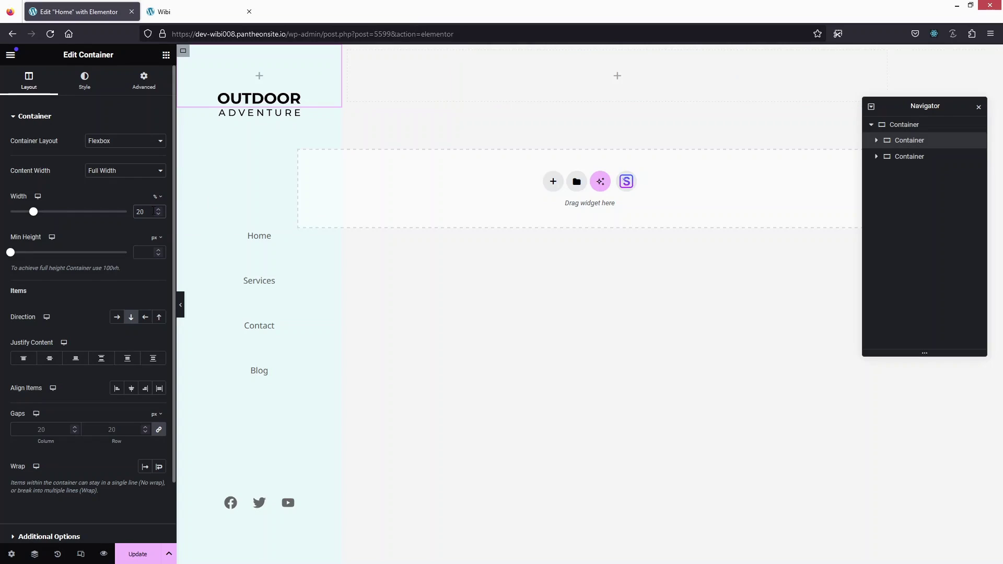
- Set the right column container's width to 80% and its padding to 0
click(349, 52)
drag(146, 211, 136, 211)
text(80)
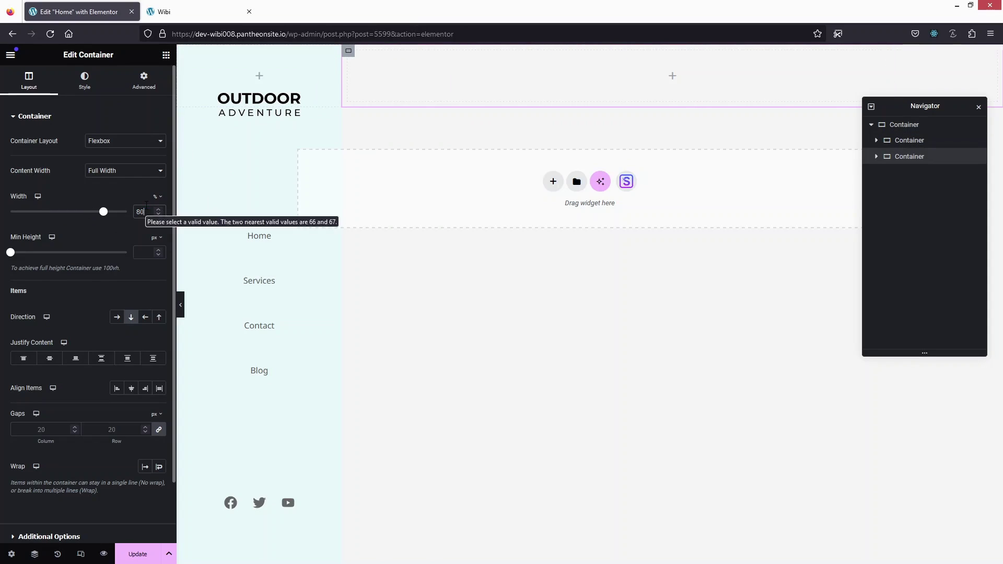
click(151, 85)
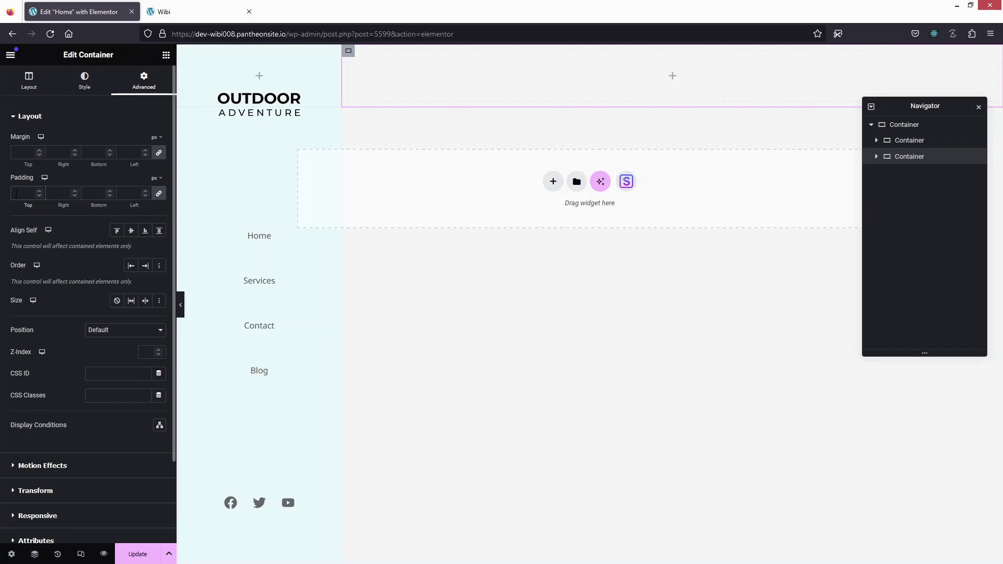
click(16, 194)
text(0)
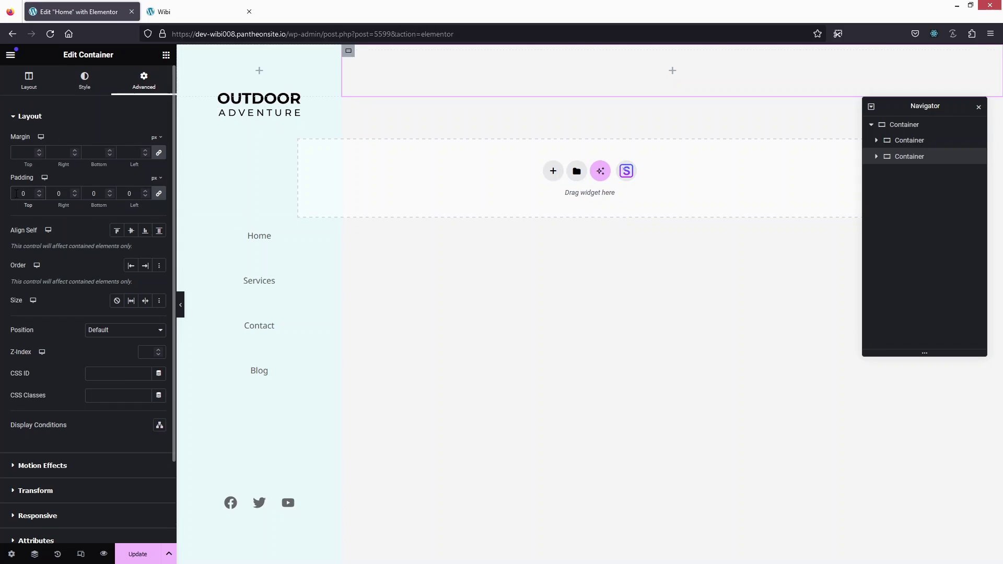
click(31, 87)
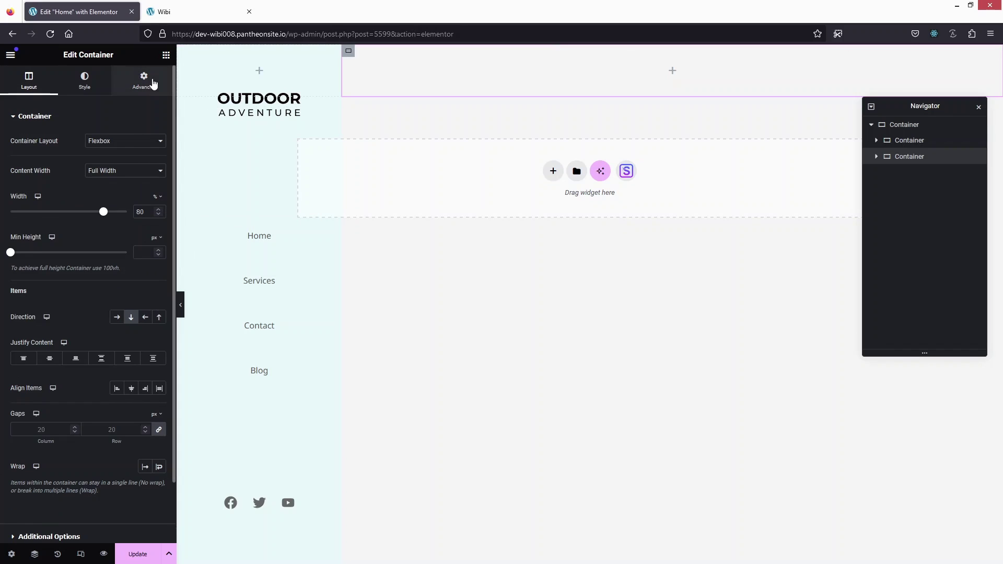
- Drop a Heading widget into the content container and change its title to 1
click(166, 57)
drag(47, 289, 600, 78)
drag(157, 154, 5, 161)
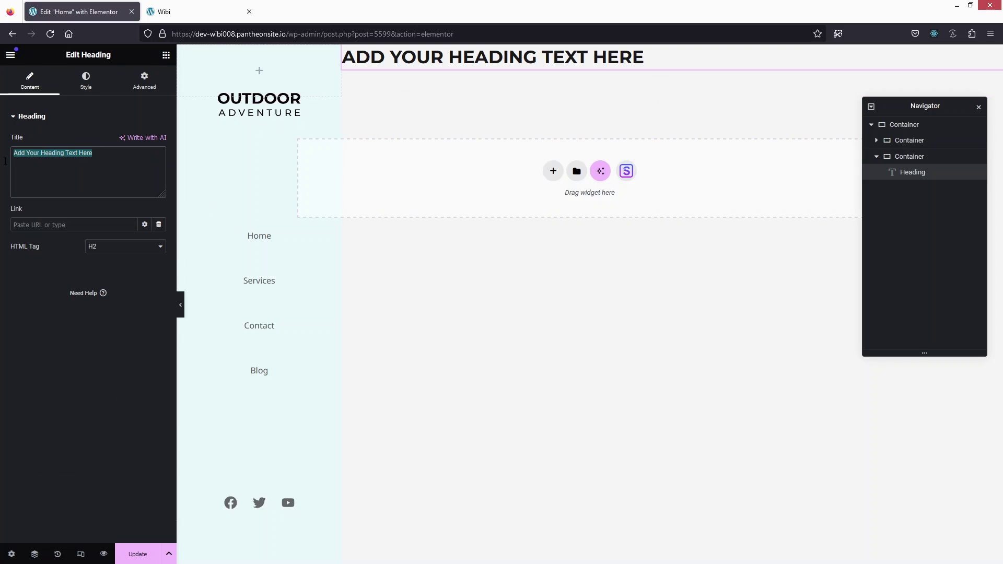
text(1)
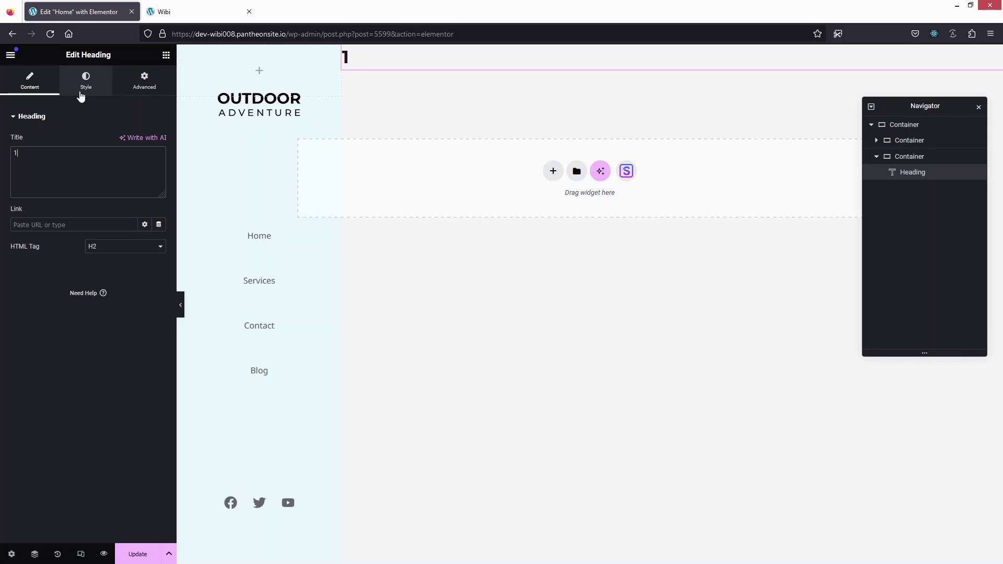
- Set the heading's typography size to 100 and centre it horizontally
click(82, 94)
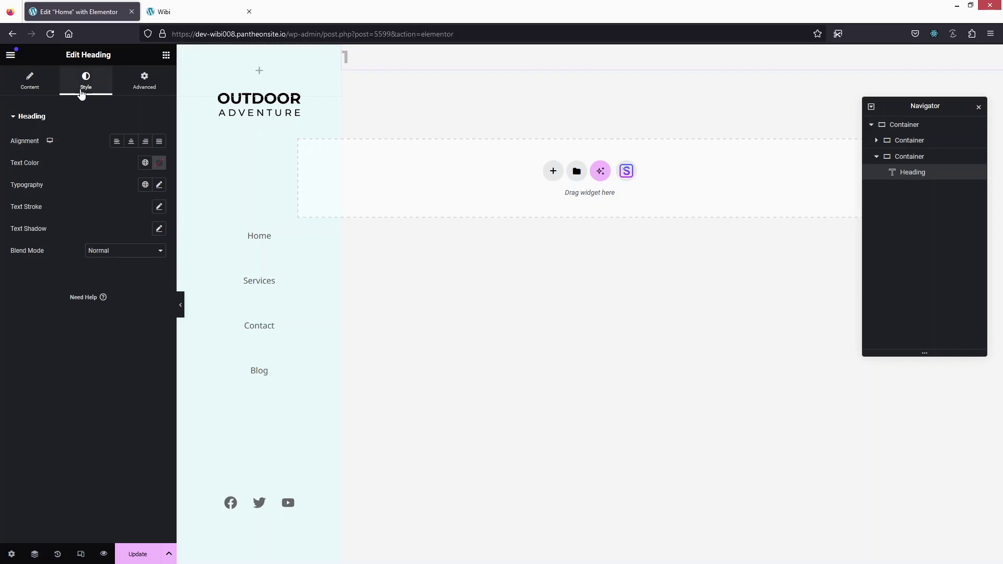
click(159, 185)
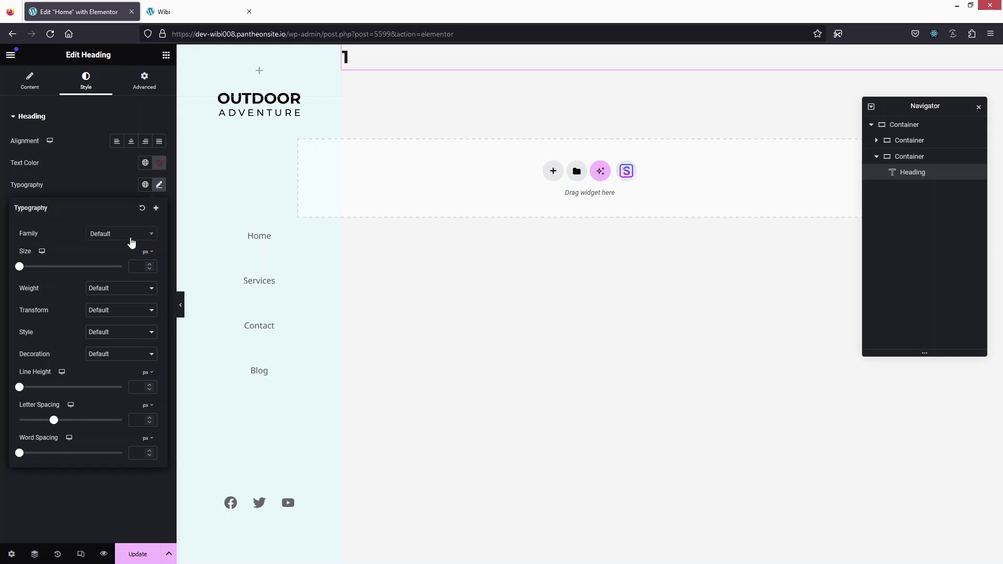
click(131, 265)
text(100)
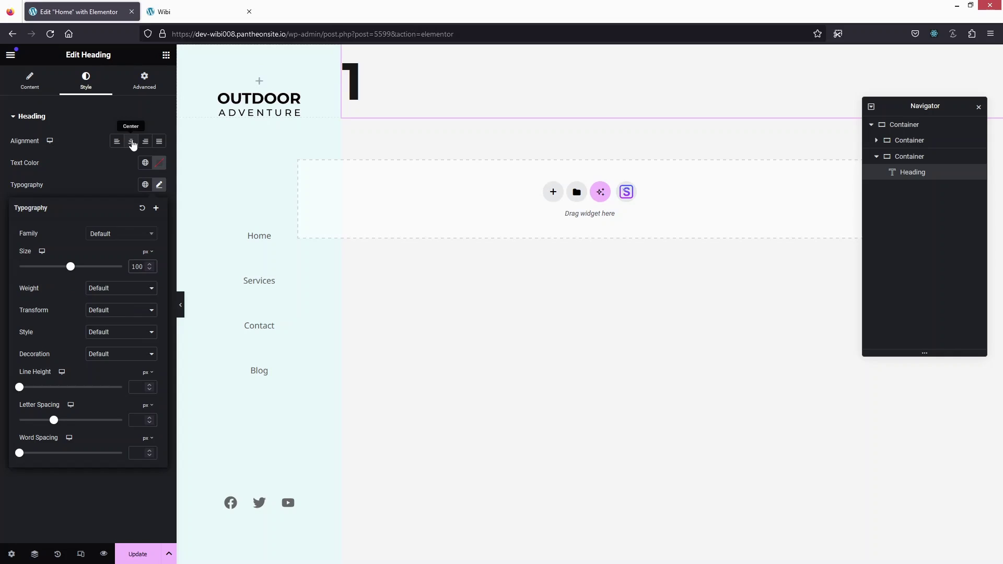
click(131, 141)
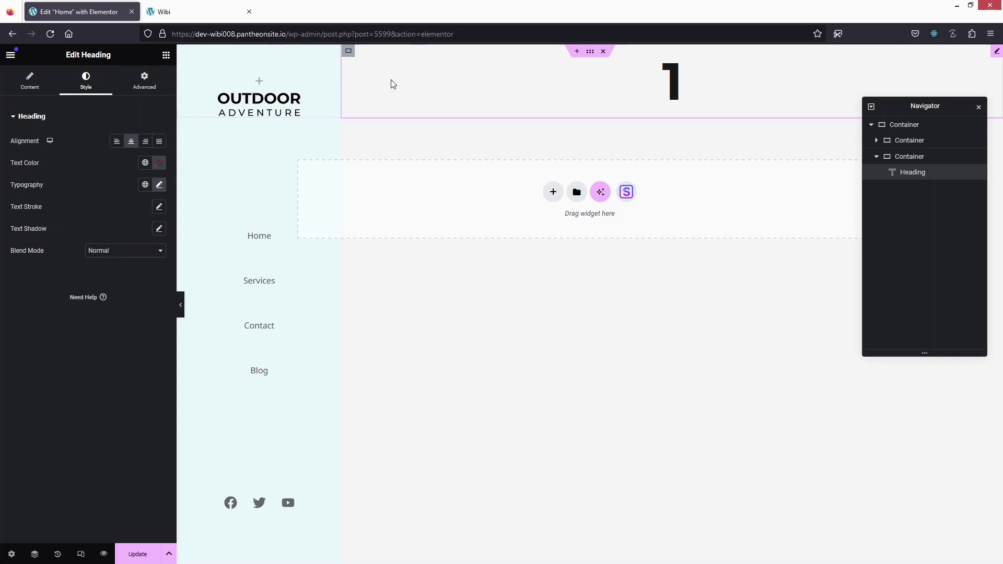
- Give the heading's container a 100 vh minimum height with content centred vertically
click(349, 52)
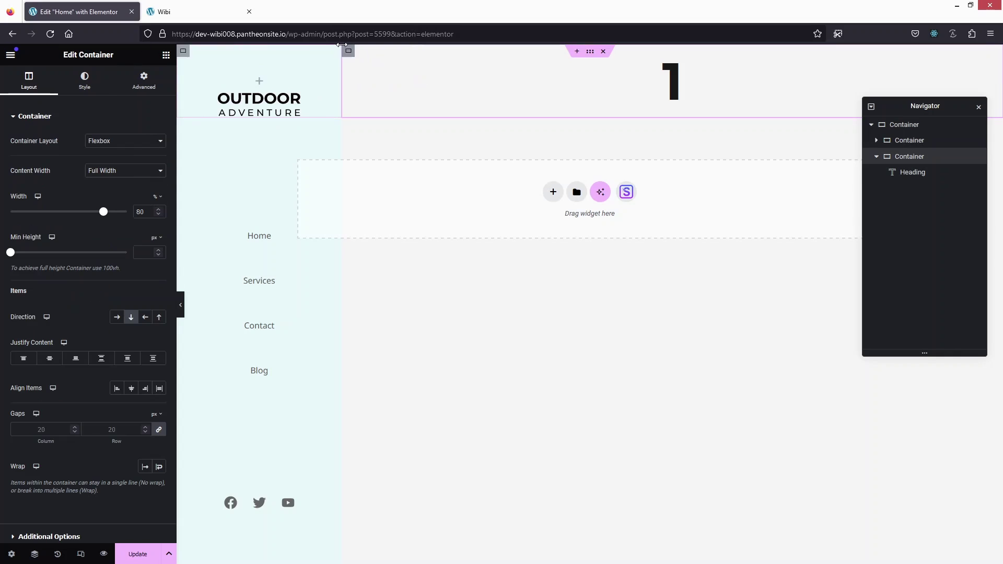
click(156, 238)
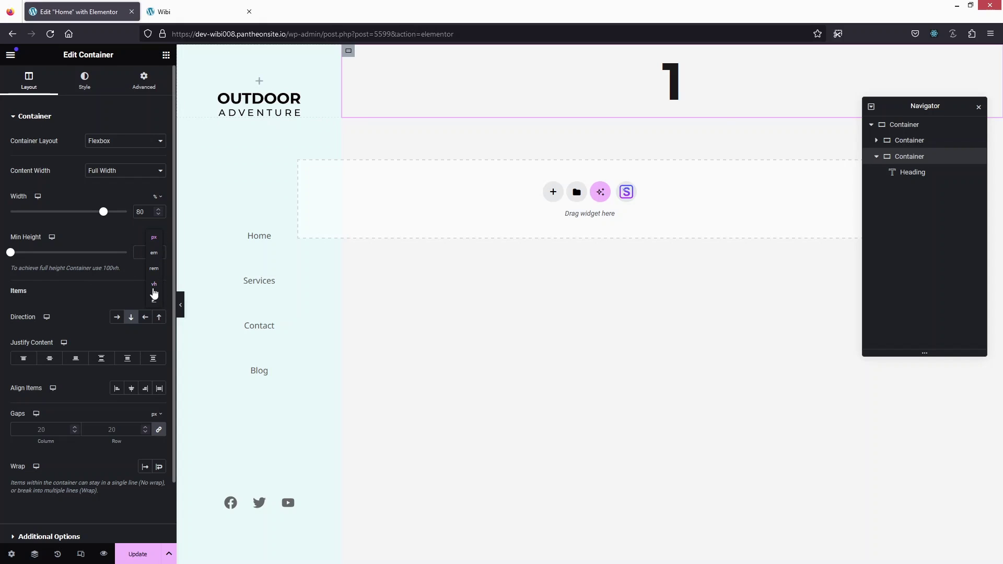
click(154, 286)
text(100)
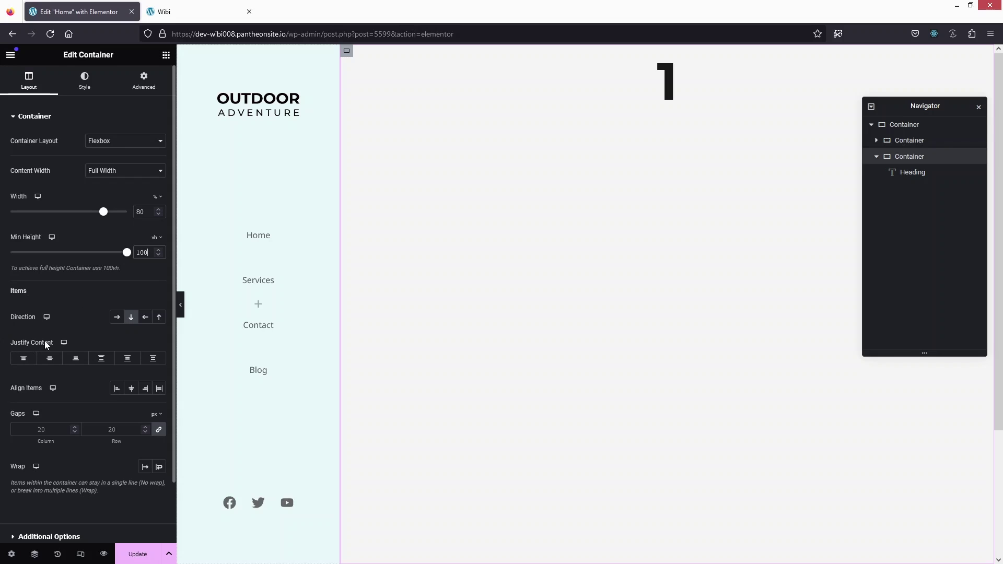
click(50, 358)
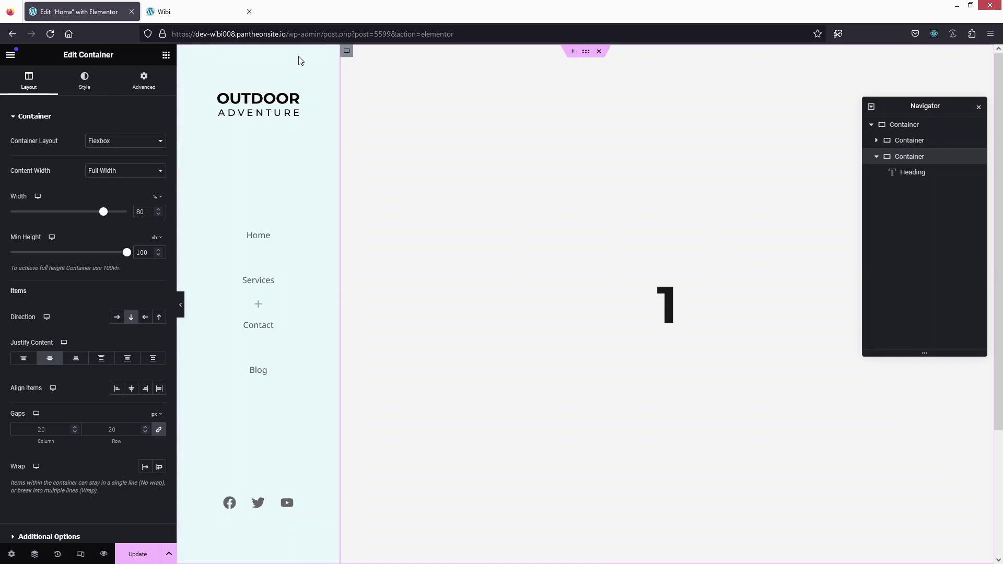
- Set the container's Classic background to pink #FFA7A7
click(99, 87)
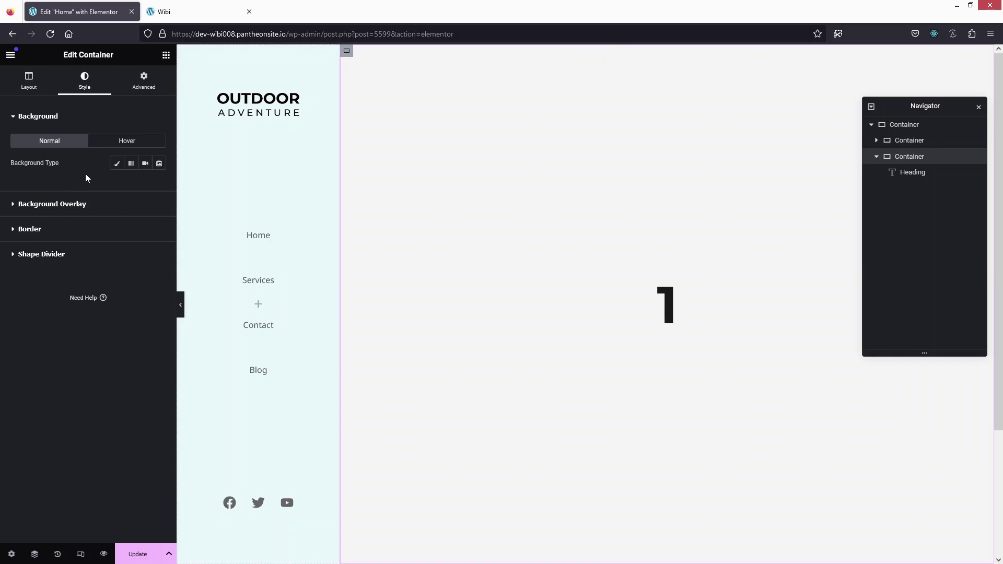
click(117, 164)
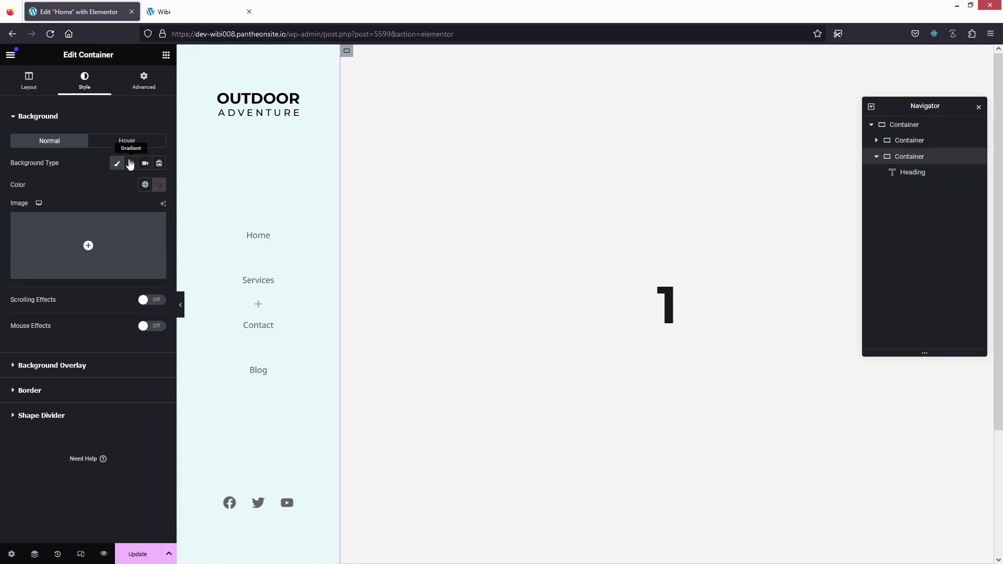
click(117, 164)
click(118, 163)
click(159, 185)
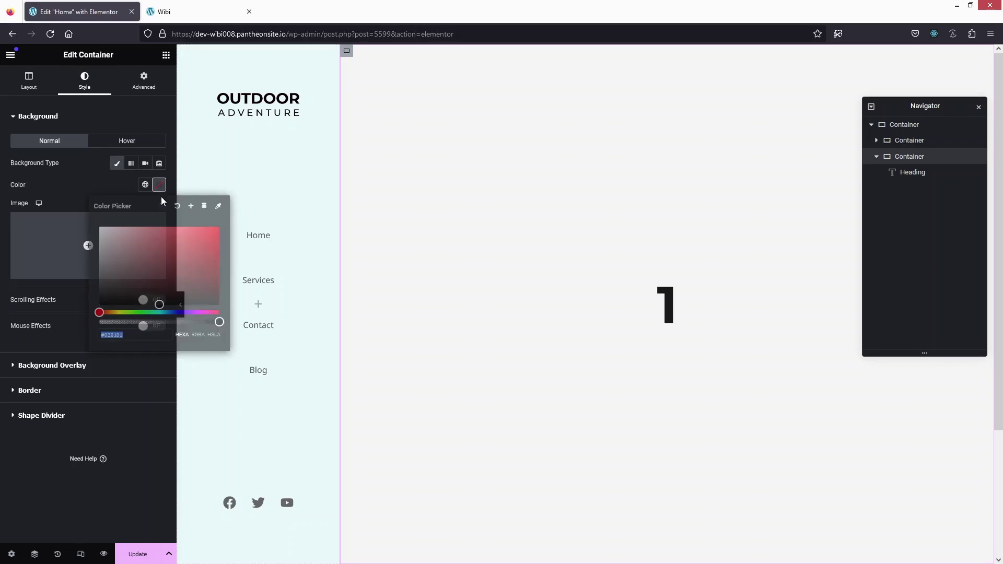
mouse_move(130, 253)
mouse_down()
mouse_move(183, 230)
mouse_move(165, 212)
mouse_move(140, 215)
mouse_up()
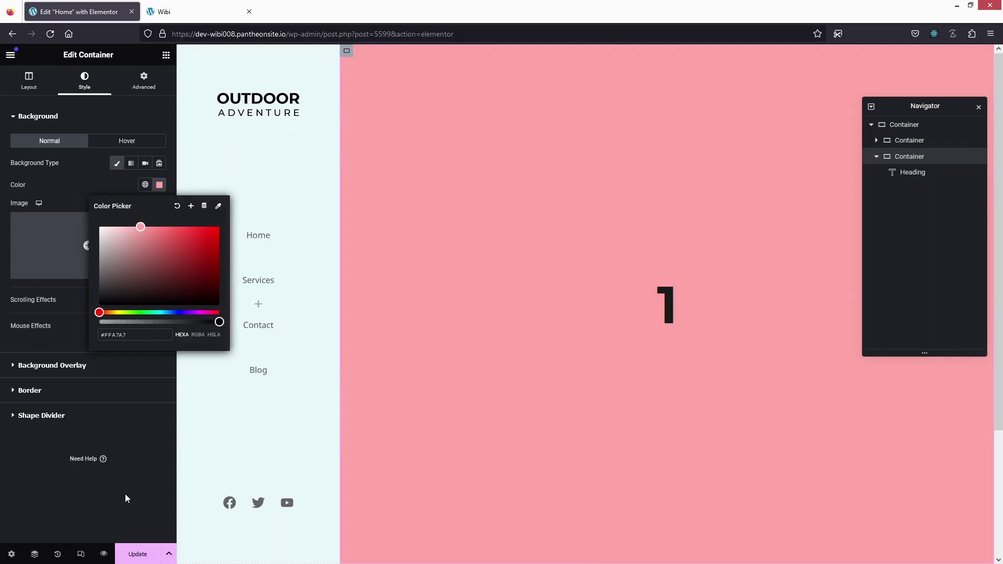
click(825, 114)
- Duplicate the pink section, change the copy's heading from 1 to 2, and save
click(871, 124)
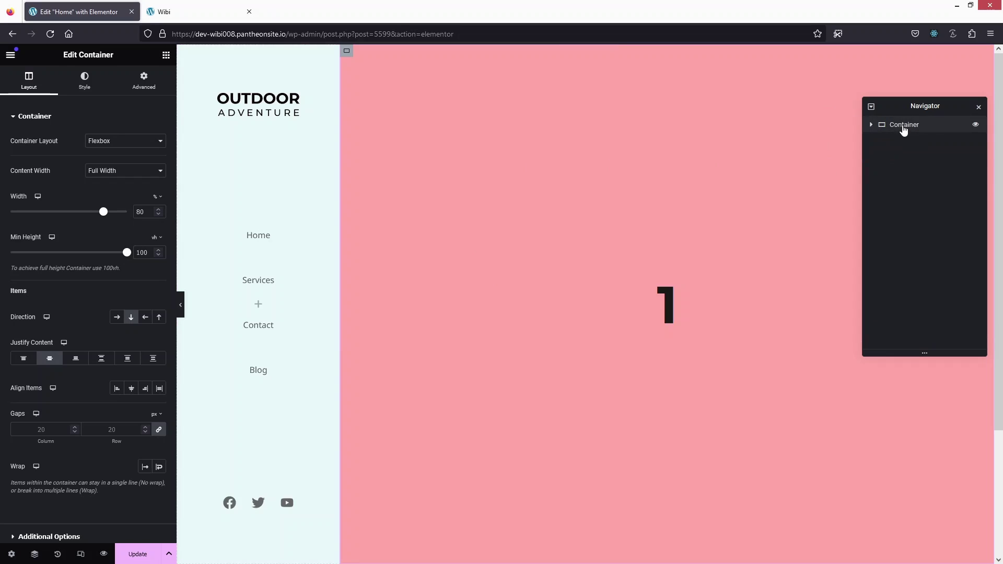
right_click(902, 124)
click(912, 160)
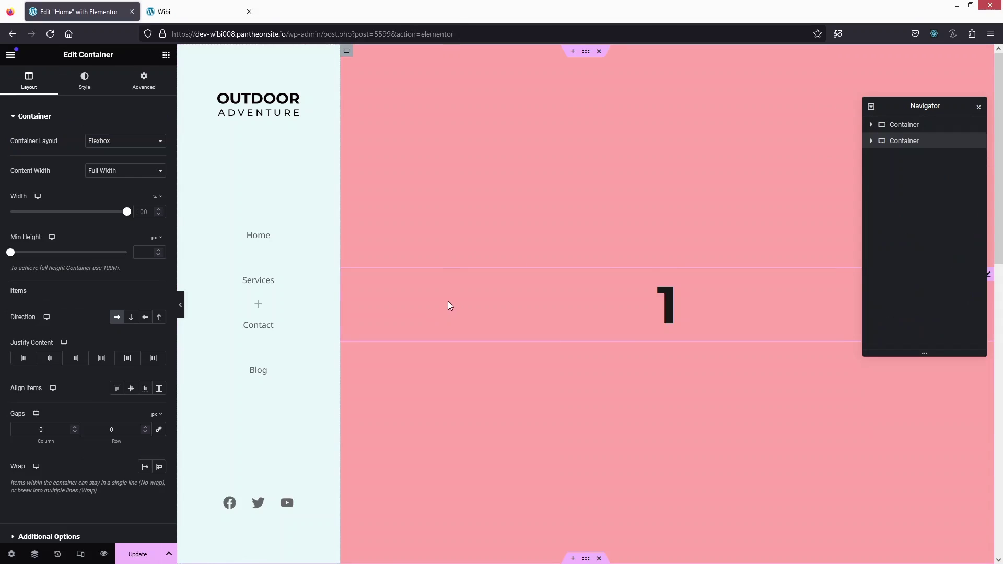
click(694, 282)
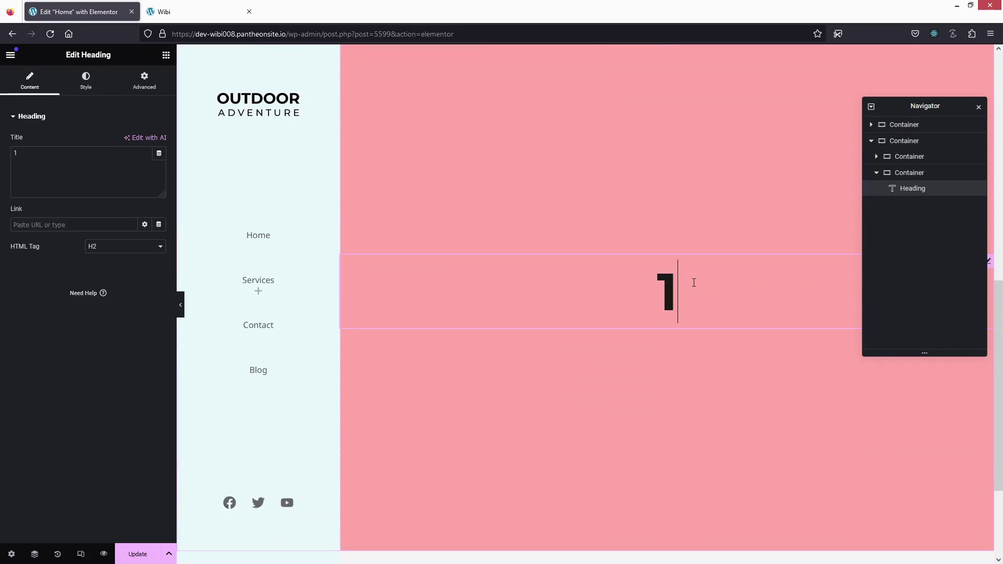
key(BackSpace)
text(2)
key(ctrl+s)
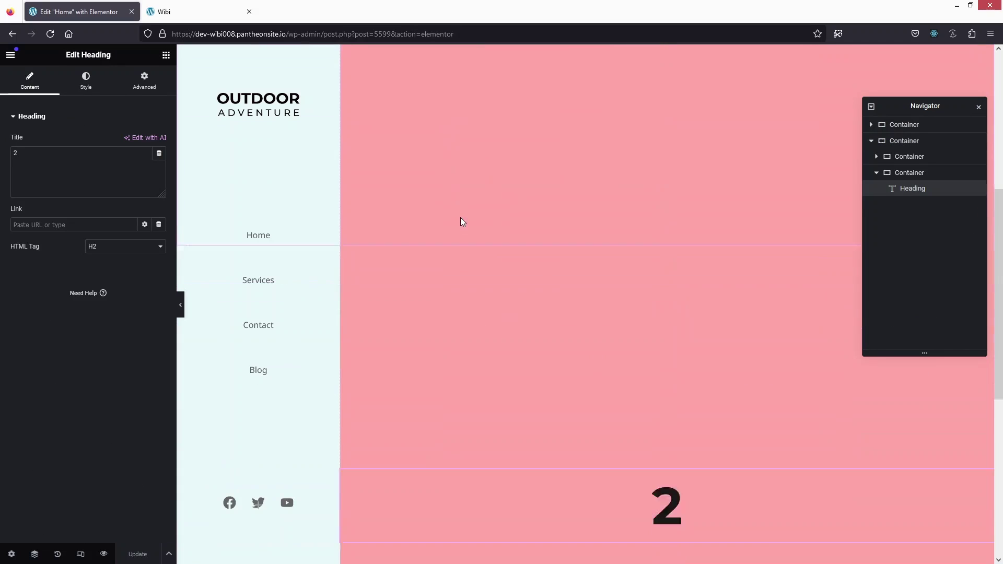
- Change the second section's background to lavender #DCCBF7 and update the page
click(346, 144)
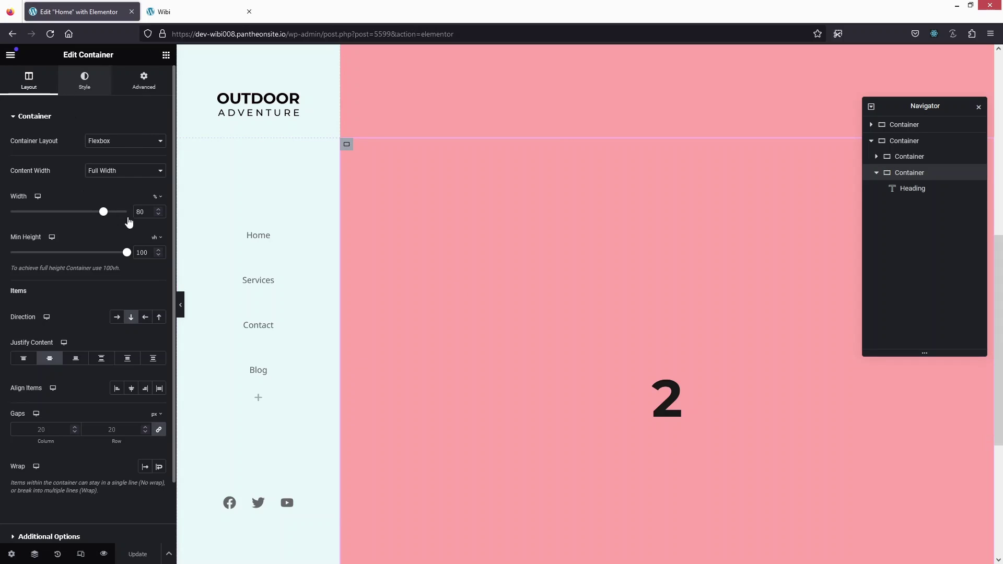
click(84, 81)
click(159, 185)
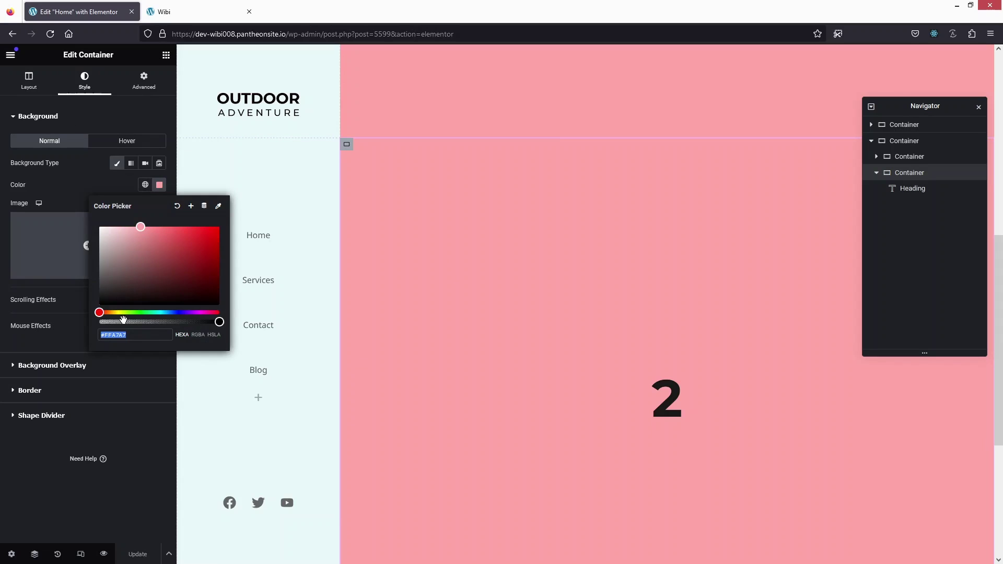
drag(99, 313, 187, 312)
mouse_move(139, 230)
mouse_down()
mouse_move(110, 226)
mouse_move(120, 230)
mouse_up()
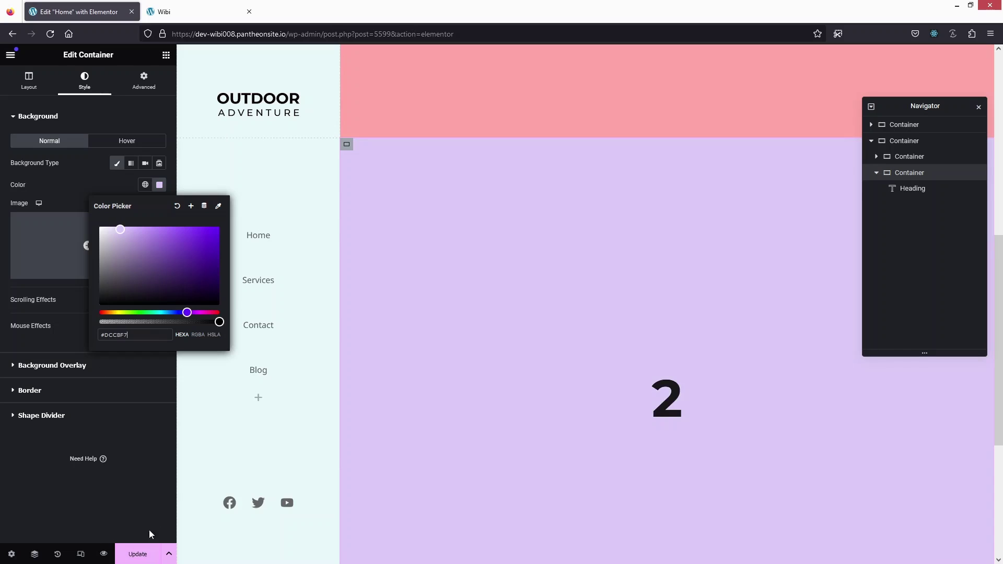
click(137, 553)
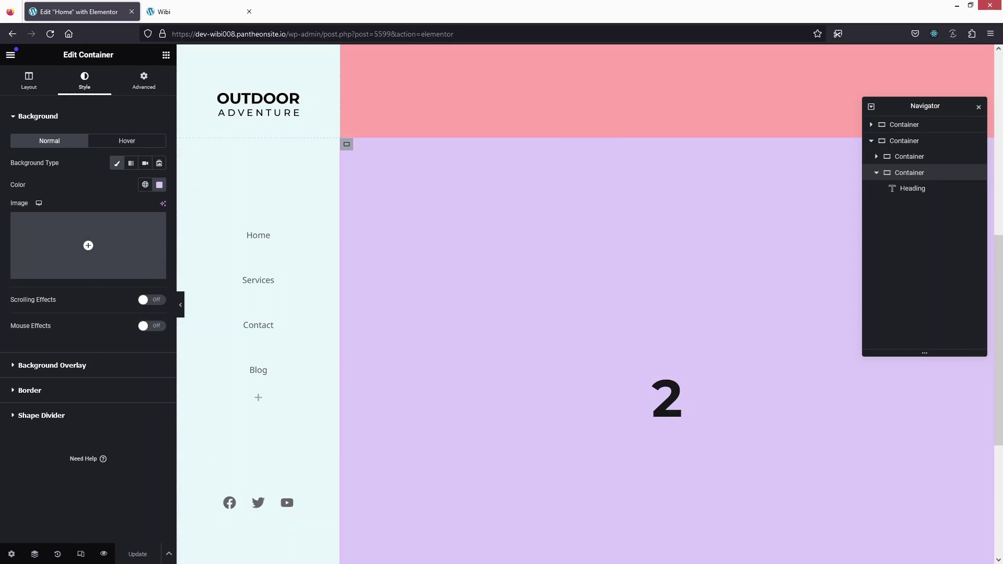
- Preview the live page and scroll from the pink 1 section toward the lavender 2 section
click(104, 555)
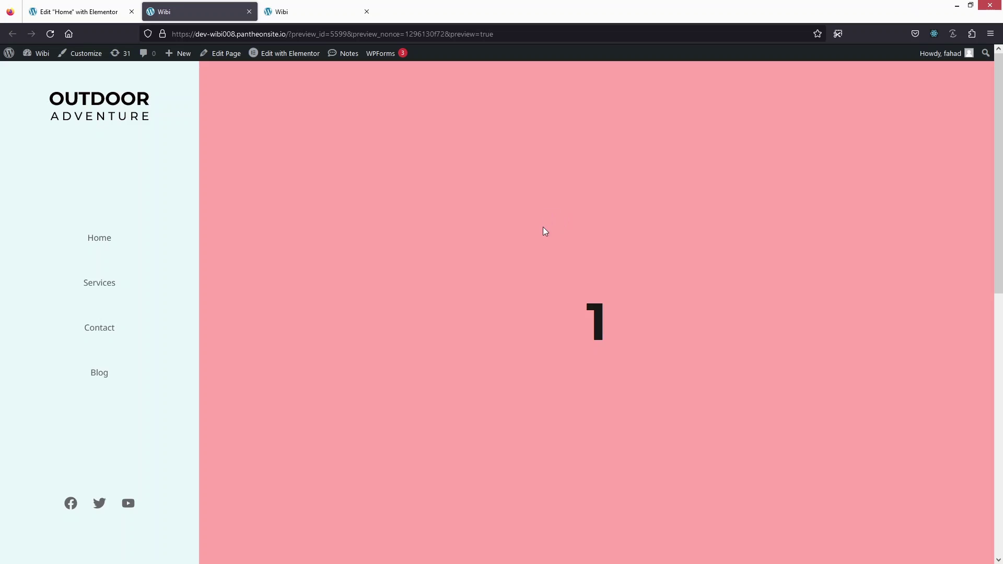
scroll(543, 232, down, 5)
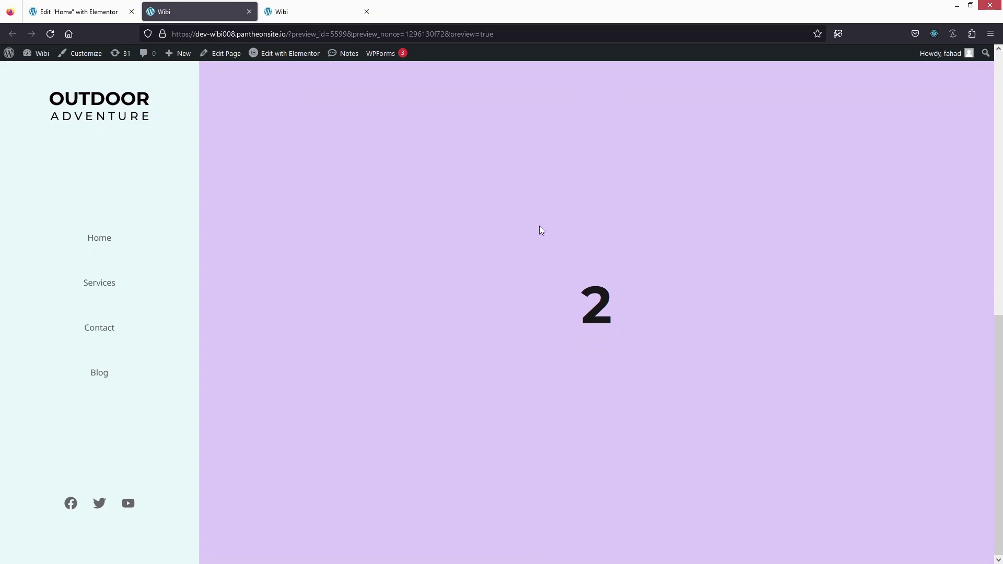